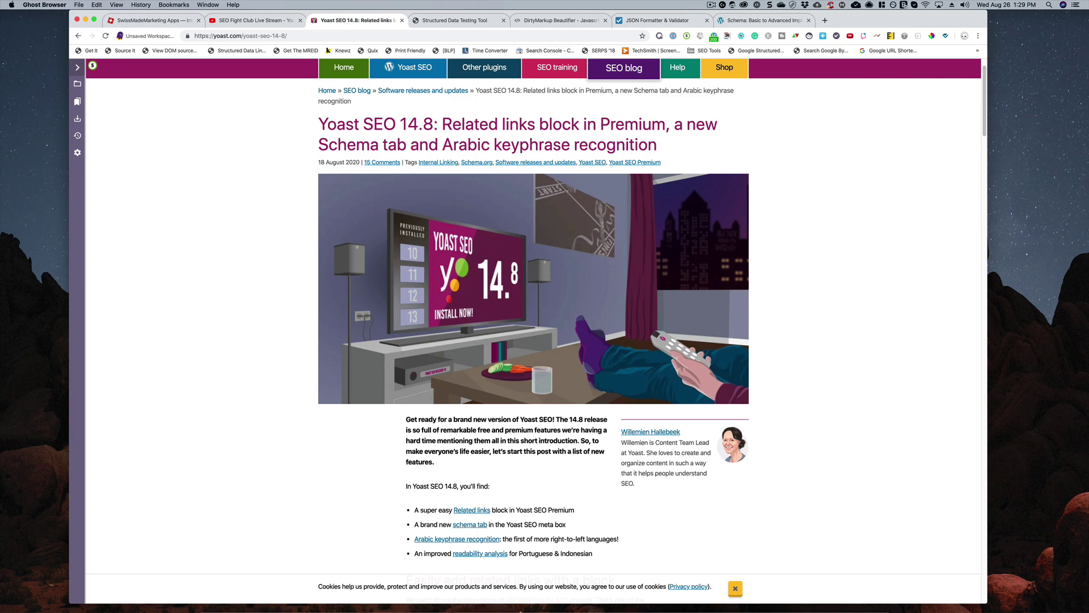
Step: Switch to Sublime Text to view the Schema Template.json file, and minimize its window
{"action": "left_click", "coordinate": [613, 595]}
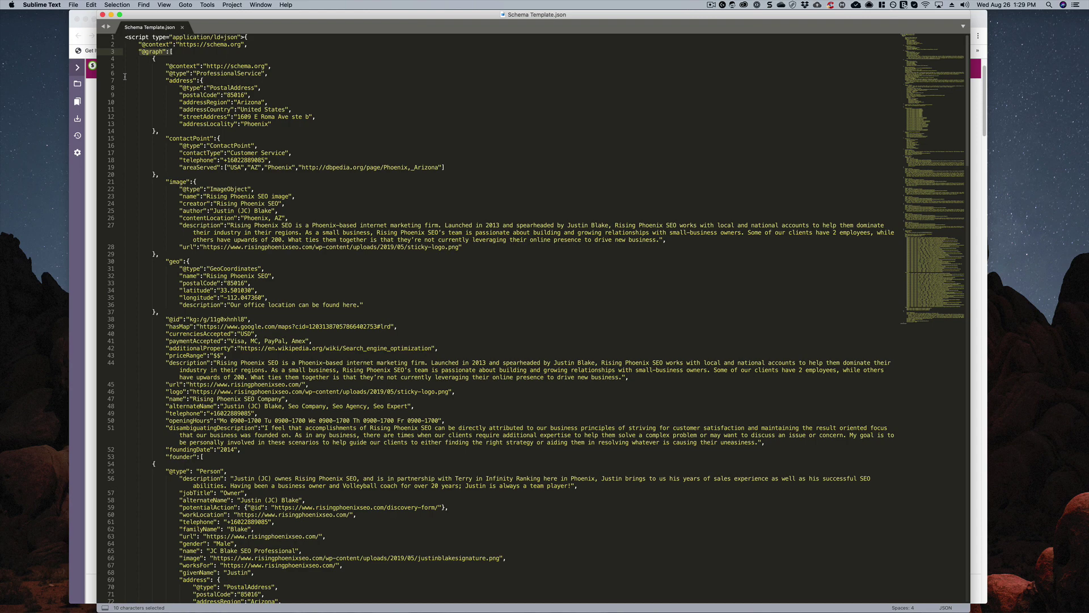
{"action": "left_click", "coordinate": [112, 14]}
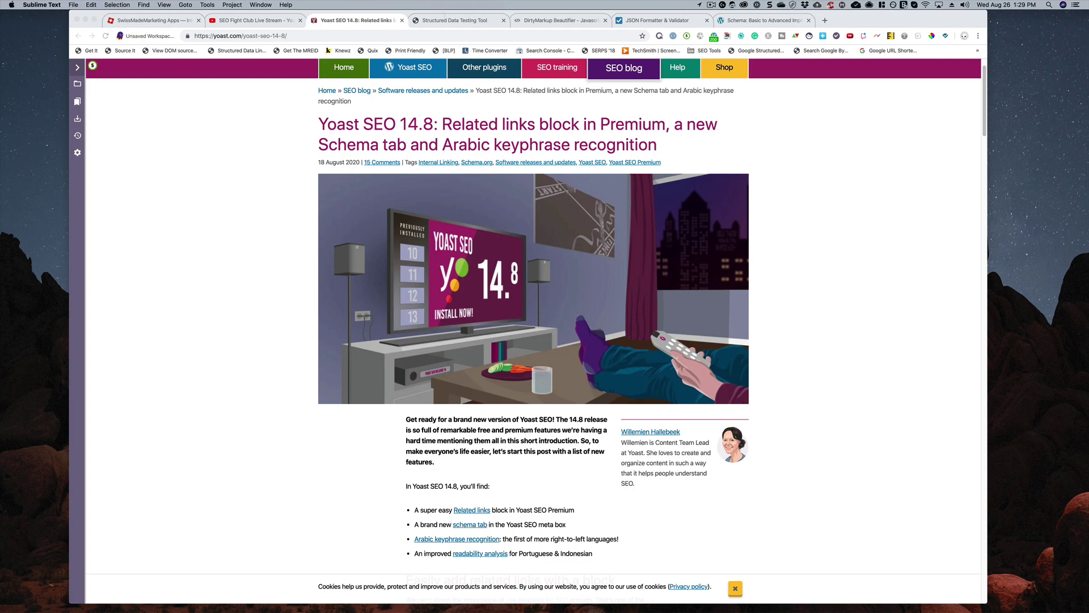
Step: In the Structured Data Testing Tool results for the Yoast 14.8 post, copy the whole yoast-schema-graph JSON-LD script line from the source code
{"action": "left_click", "coordinate": [445, 20]}
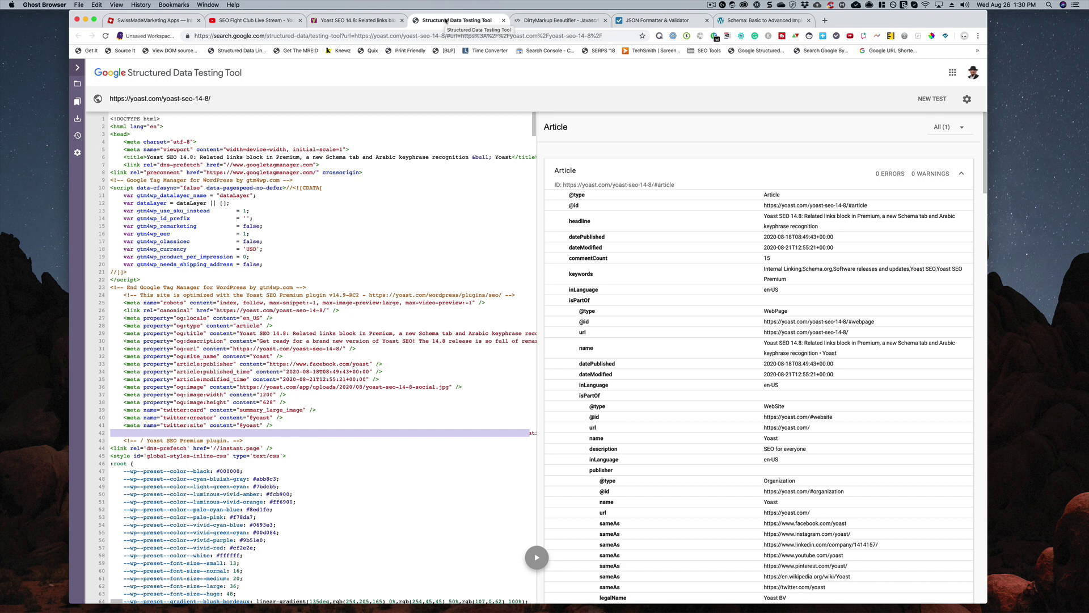
{"action": "left_click", "coordinate": [595, 195]}
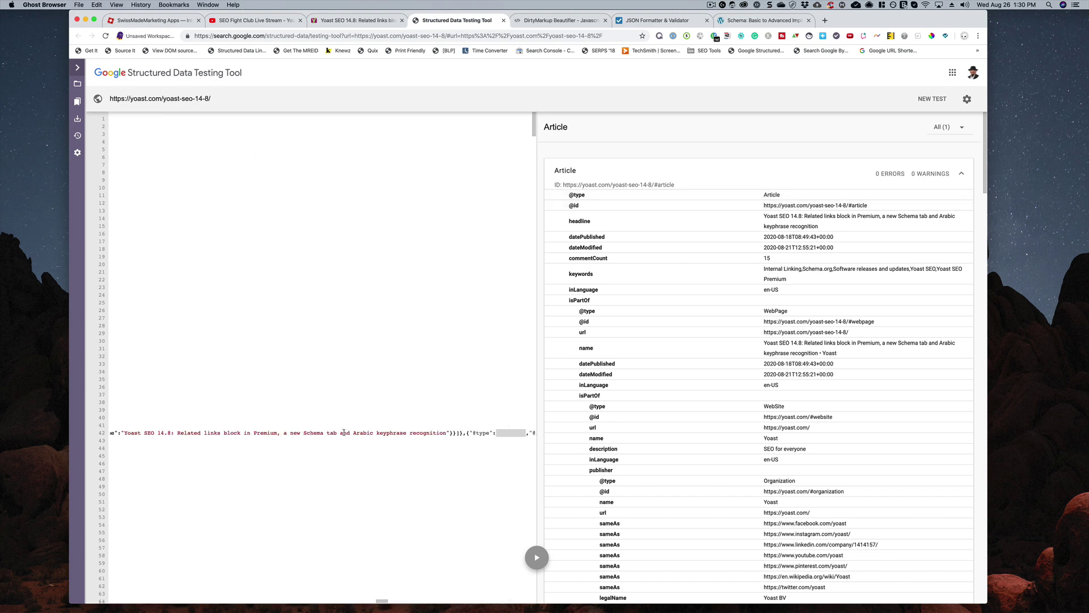
{"action": "scroll", "coordinate": [136, 432], "scroll_direction": "left", "scroll_amount": 15}
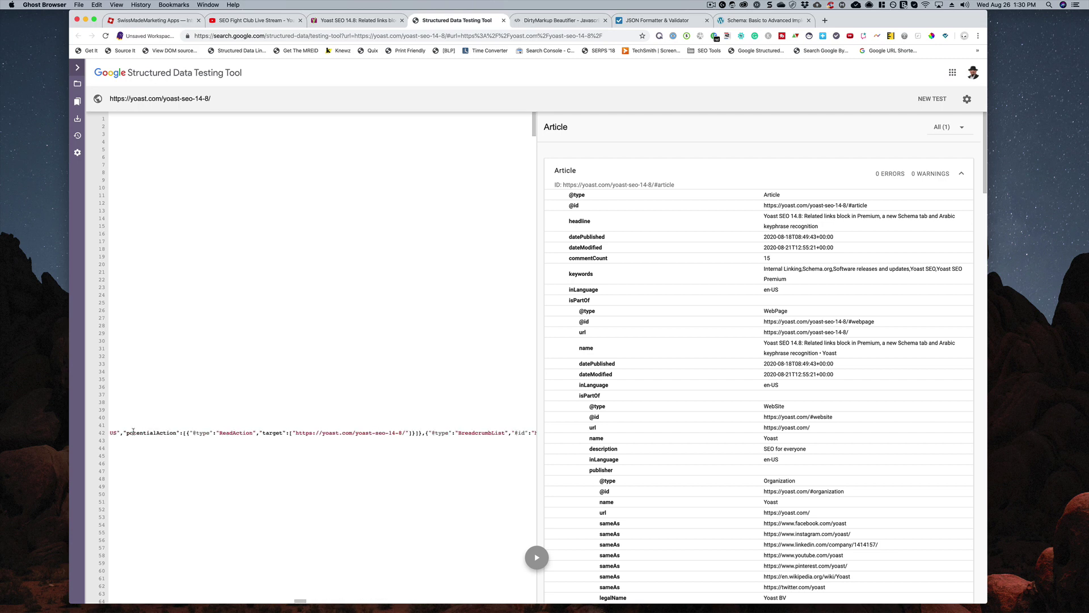
{"action": "scroll", "coordinate": [132, 431], "scroll_direction": "left", "scroll_amount": 20}
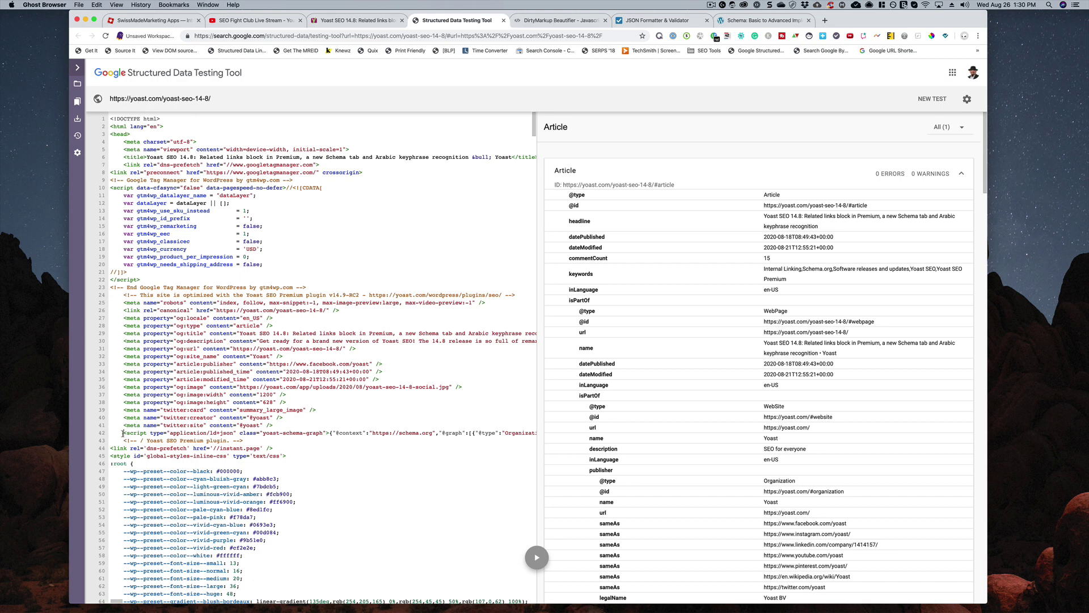
{"action": "triple_click", "coordinate": [124, 433]}
{"action": "right_click", "coordinate": [123, 433]}
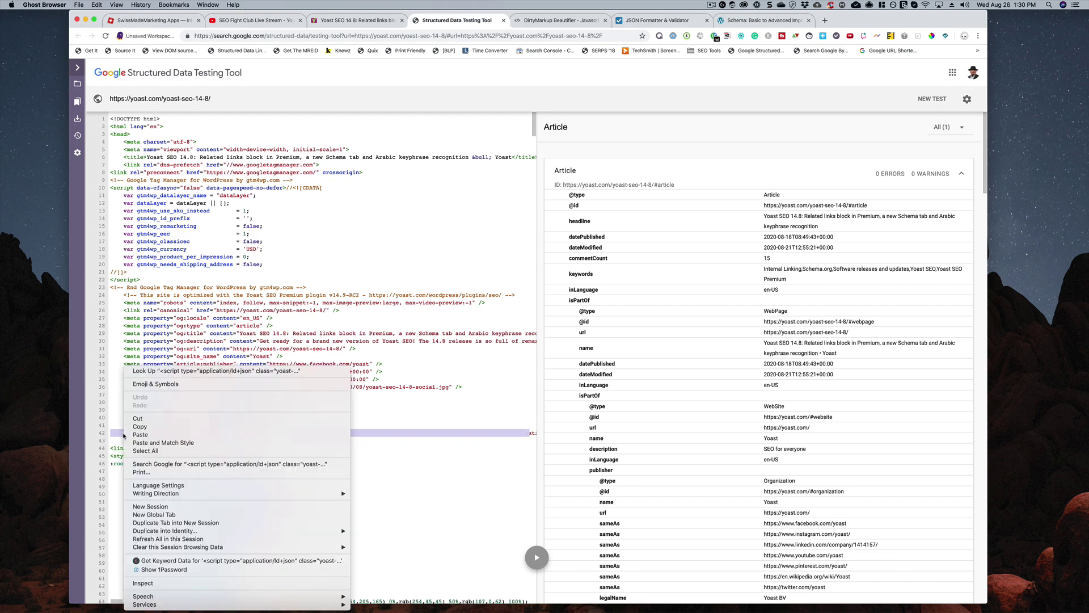
{"action": "left_click", "coordinate": [141, 424]}
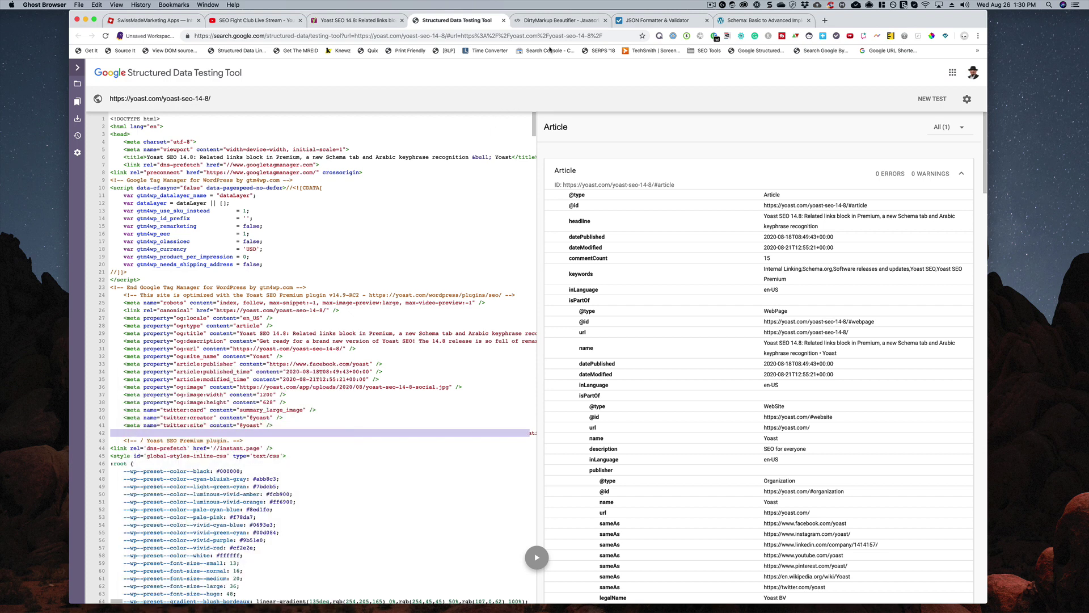
Step: Reload the DirtyMarkup JavaScript beautifier, paste the copied schema script into the empty editor and clean it
{"action": "left_click", "coordinate": [548, 25]}
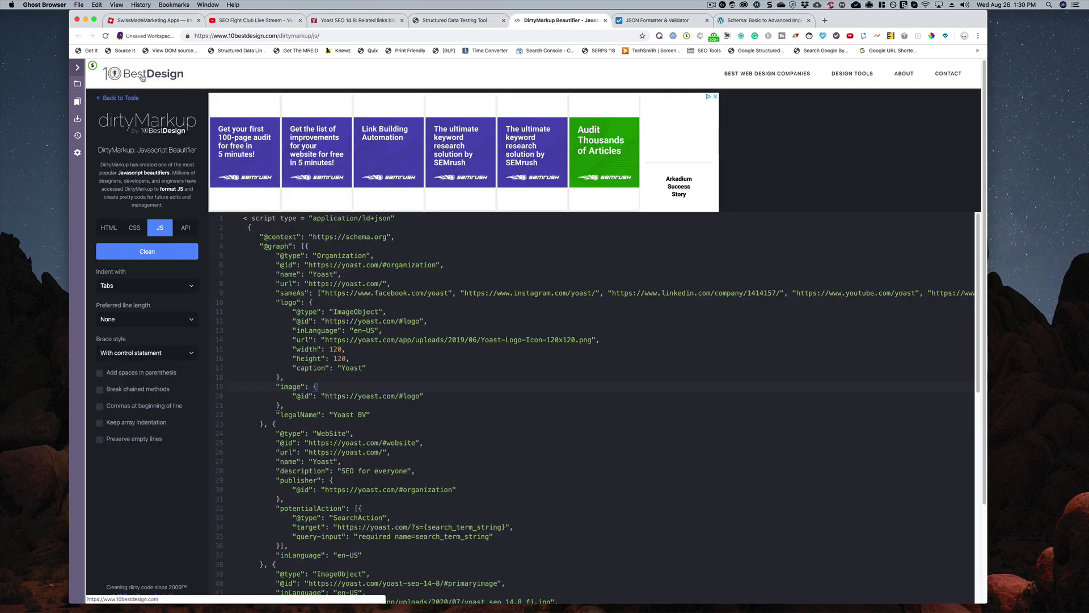
{"action": "left_click", "coordinate": [106, 36]}
{"action": "right_click", "coordinate": [292, 219]}
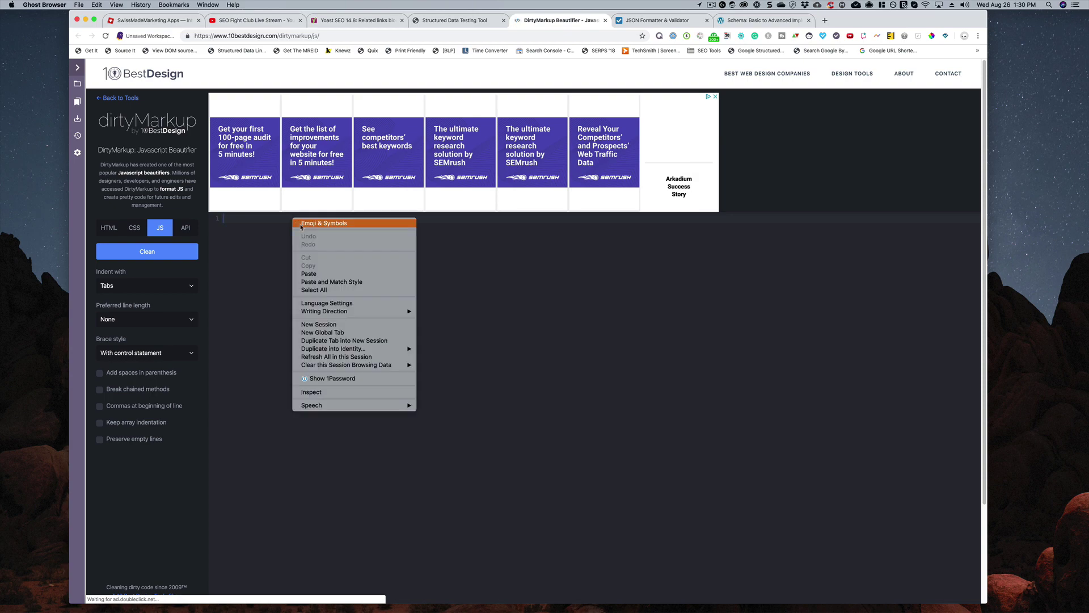
{"action": "left_click", "coordinate": [304, 275]}
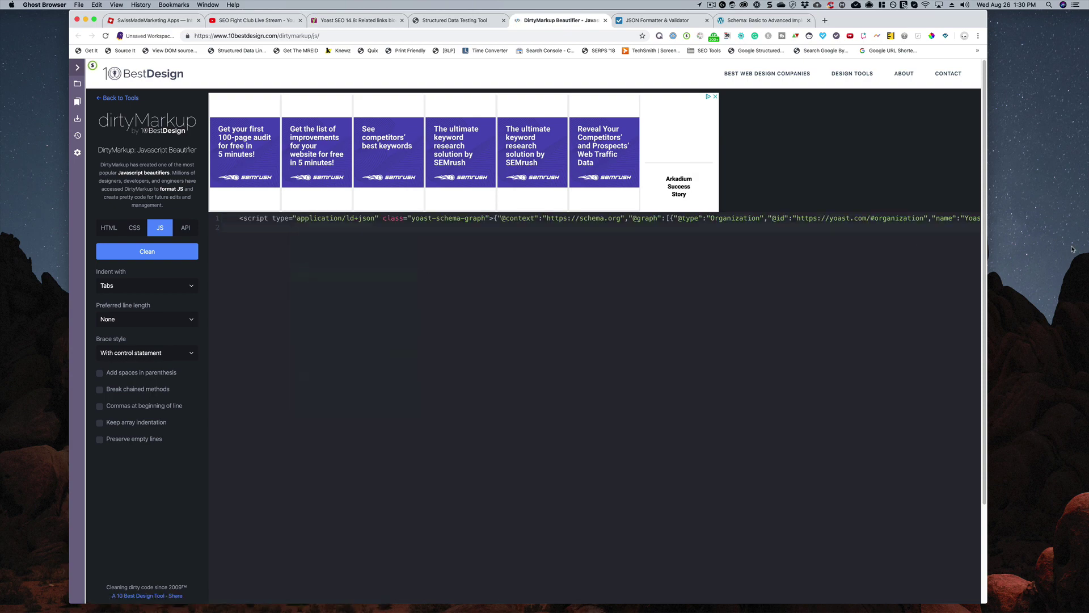
{"action": "left_click", "coordinate": [146, 251]}
Step: Read through the whole cleaned Yoast schema, from the opening script tag and Organization node to the closing script tag
{"action": "scroll", "coordinate": [397, 341], "scroll_direction": "down", "scroll_amount": 2}
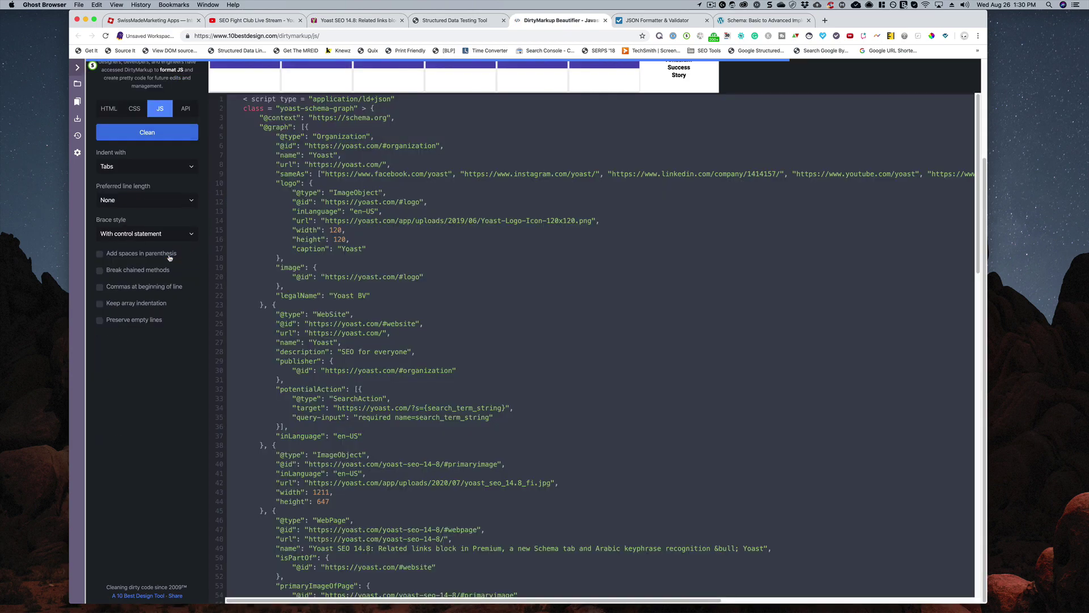
{"action": "scroll", "coordinate": [646, 440], "scroll_direction": "down", "scroll_amount": 5}
{"action": "scroll", "coordinate": [646, 441], "scroll_direction": "down", "scroll_amount": 10}
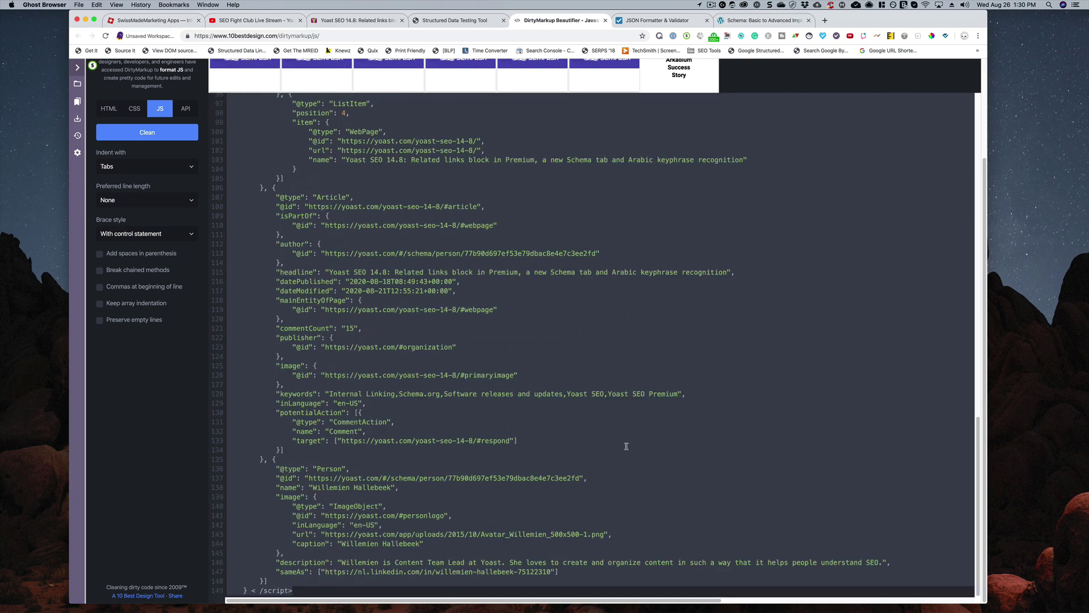
{"action": "scroll", "coordinate": [626, 446], "scroll_direction": "up", "scroll_amount": 5}
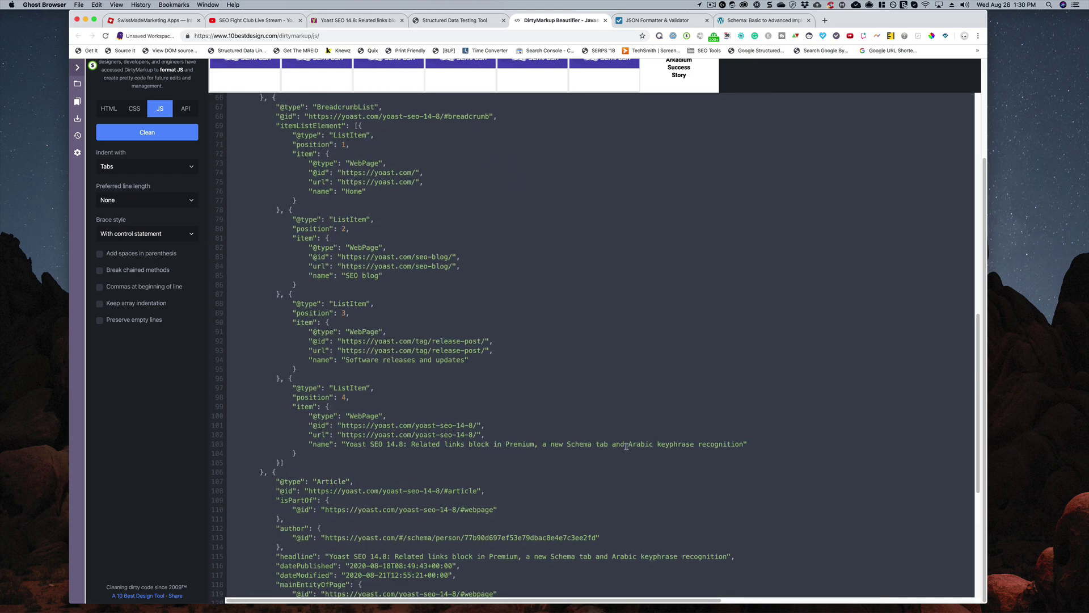
{"action": "scroll", "coordinate": [626, 446], "scroll_direction": "up", "scroll_amount": 4}
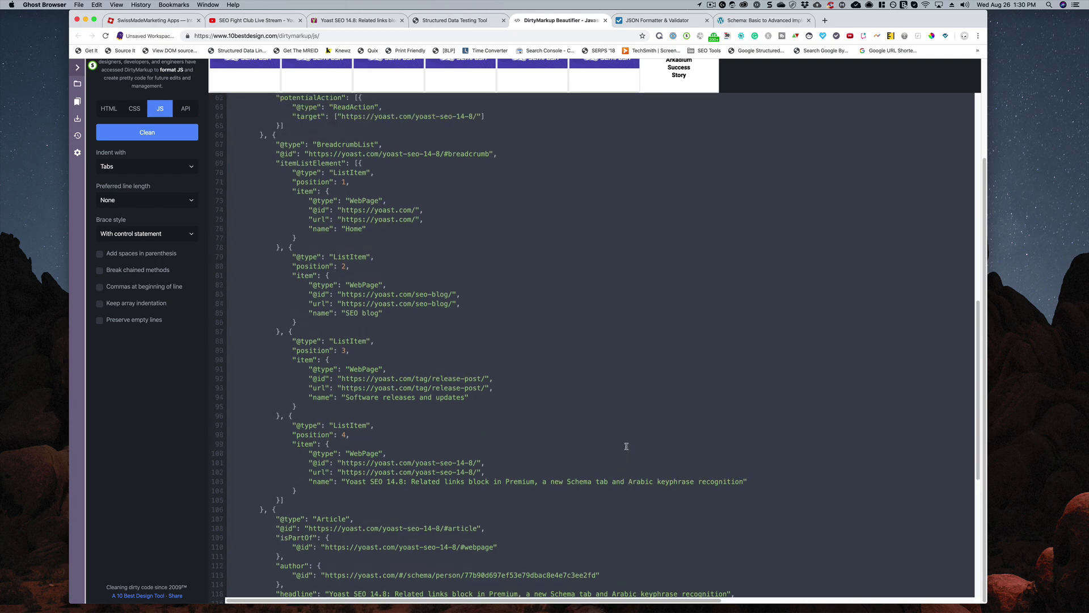
{"action": "scroll", "coordinate": [626, 445], "scroll_direction": "up", "scroll_amount": 7}
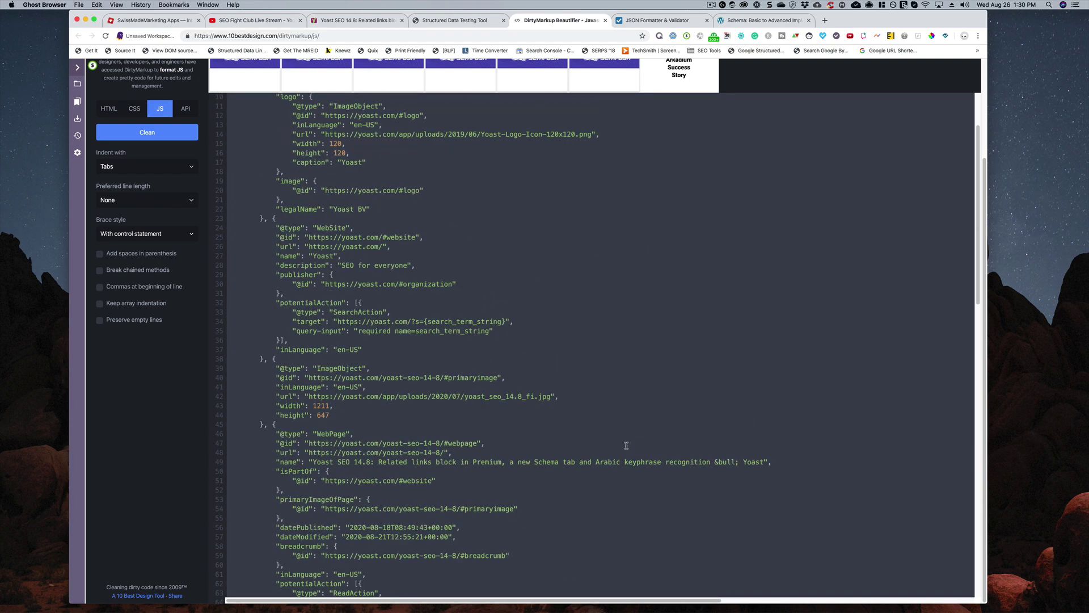
{"action": "scroll", "coordinate": [626, 445], "scroll_direction": "up", "scroll_amount": 2}
{"action": "scroll", "coordinate": [626, 446], "scroll_direction": "down", "scroll_amount": 2}
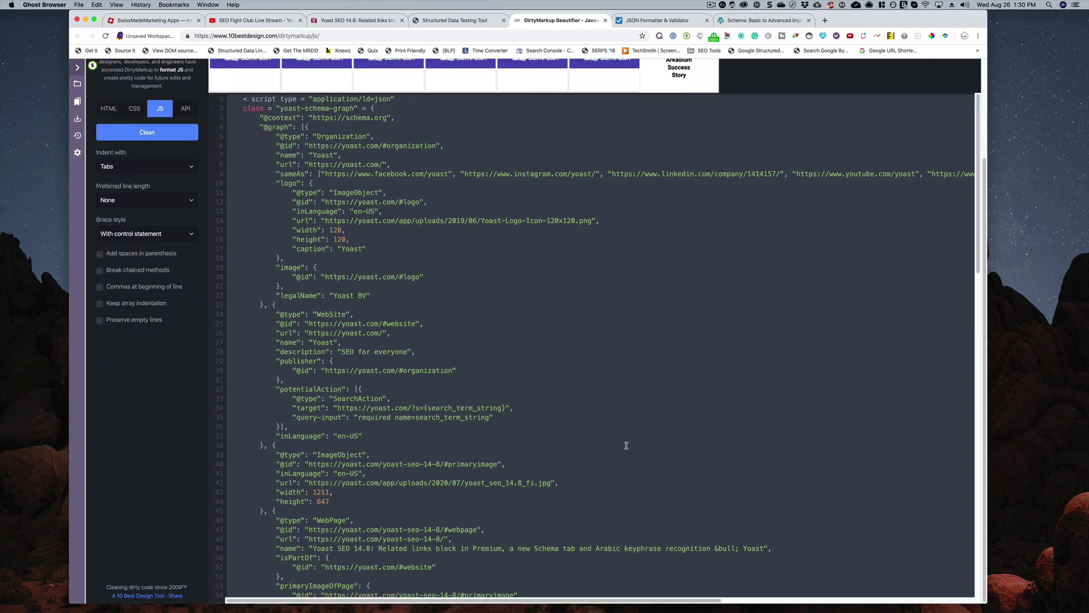
{"action": "left_click", "coordinate": [703, 389]}
{"action": "scroll", "coordinate": [707, 438], "scroll_direction": "down", "scroll_amount": 16}
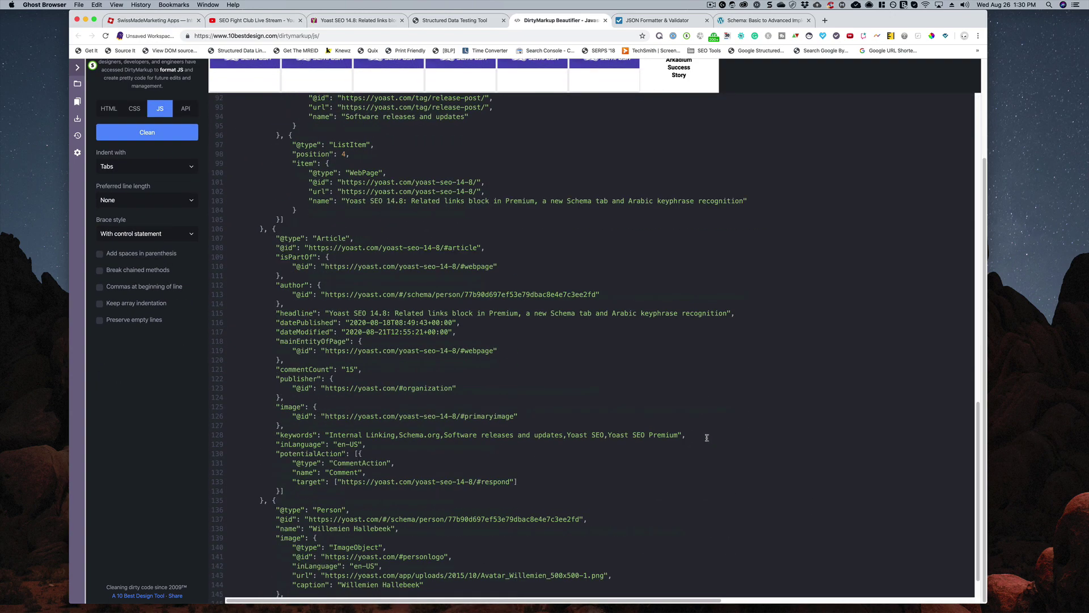
{"action": "scroll", "coordinate": [706, 437], "scroll_direction": "up", "scroll_amount": 4}
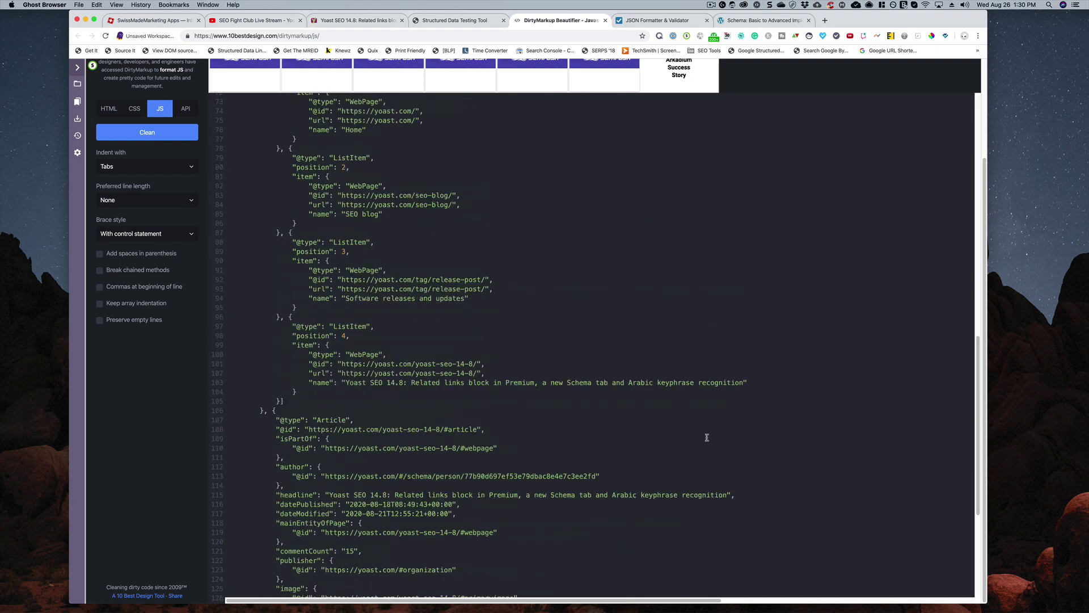
{"action": "scroll", "coordinate": [706, 437], "scroll_direction": "up", "scroll_amount": 8}
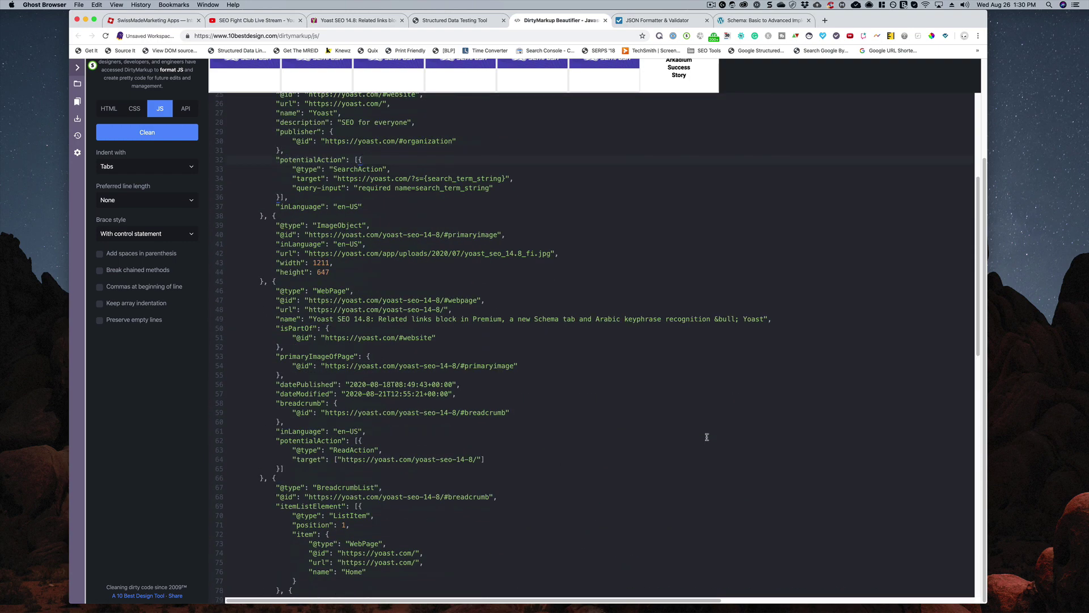
{"action": "scroll", "coordinate": [707, 437], "scroll_direction": "up", "scroll_amount": 4}
{"action": "scroll", "coordinate": [705, 436], "scroll_direction": "up", "scroll_amount": 1}
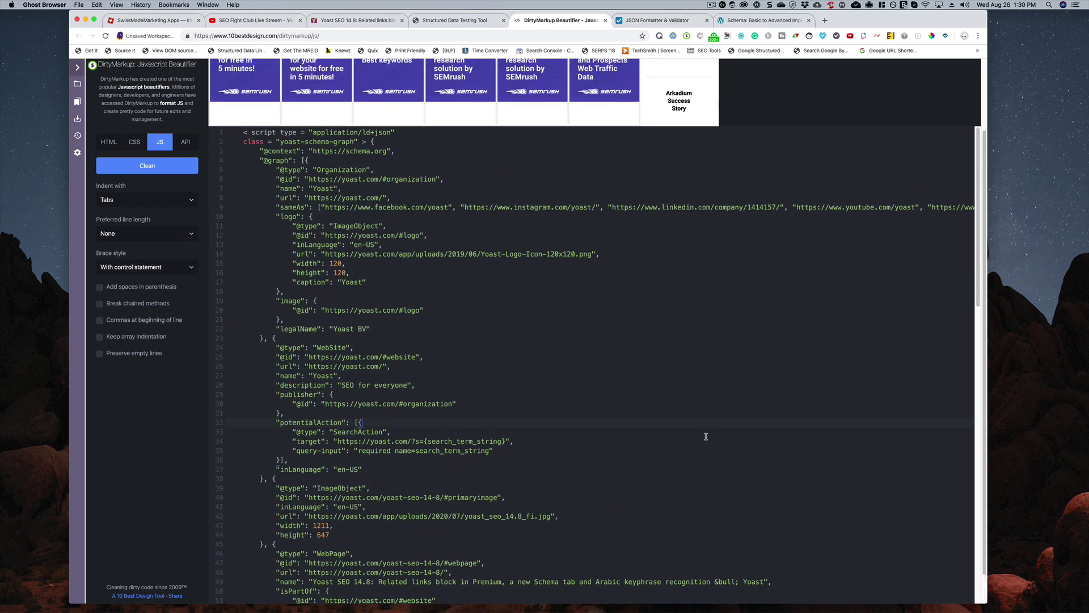
{"action": "scroll", "coordinate": [706, 436], "scroll_direction": "down", "scroll_amount": 10}
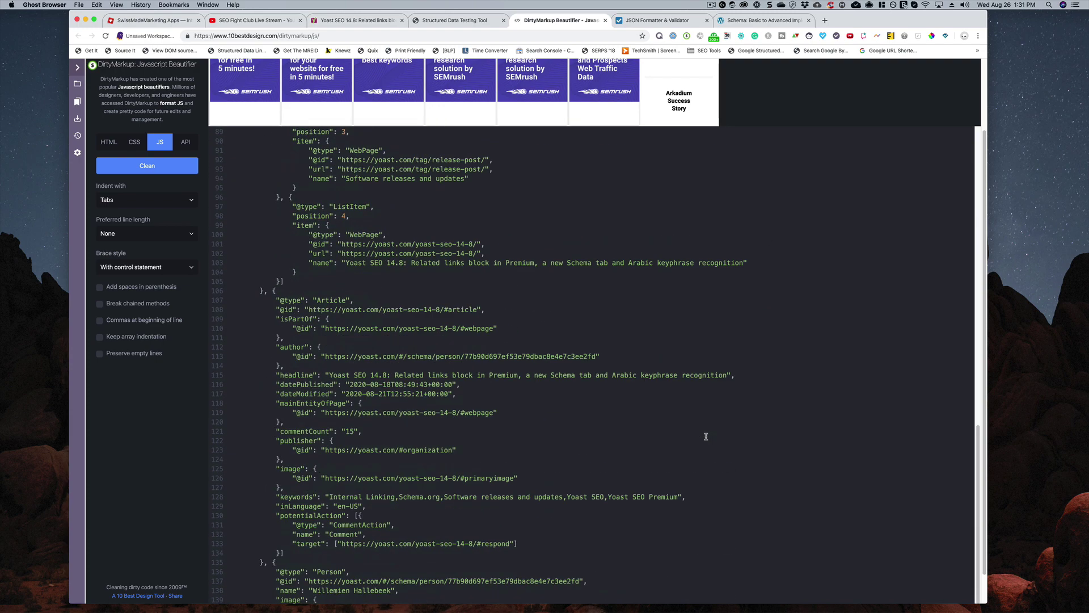
{"action": "scroll", "coordinate": [706, 437], "scroll_direction": "down", "scroll_amount": 2}
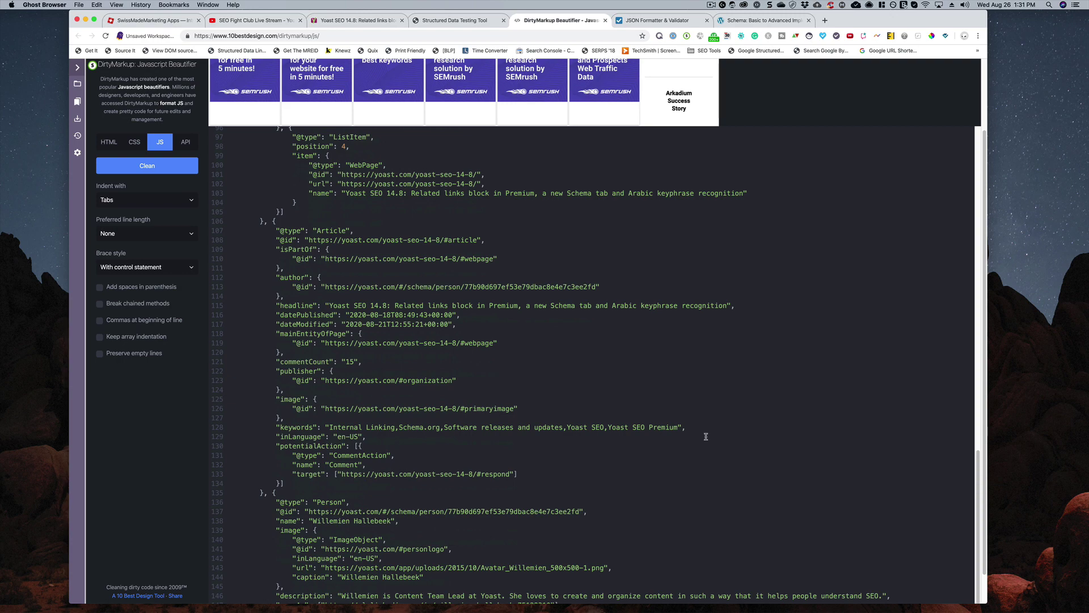
{"action": "scroll", "coordinate": [705, 436], "scroll_direction": "down", "scroll_amount": 1}
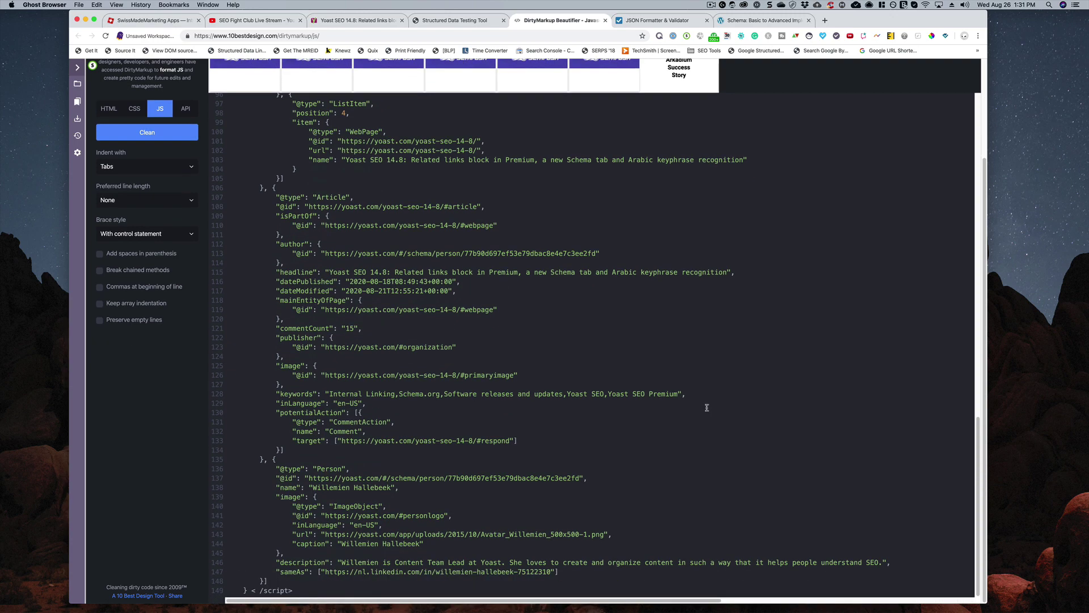
{"action": "scroll", "coordinate": [707, 407], "scroll_direction": "up", "scroll_amount": 8}
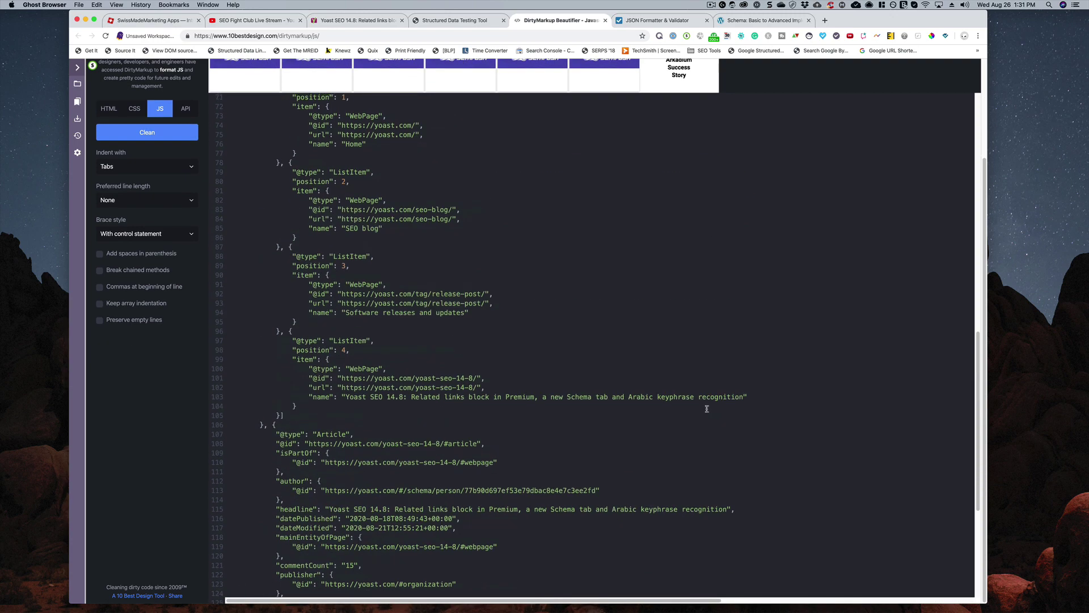
{"action": "scroll", "coordinate": [707, 408], "scroll_direction": "up", "scroll_amount": 12}
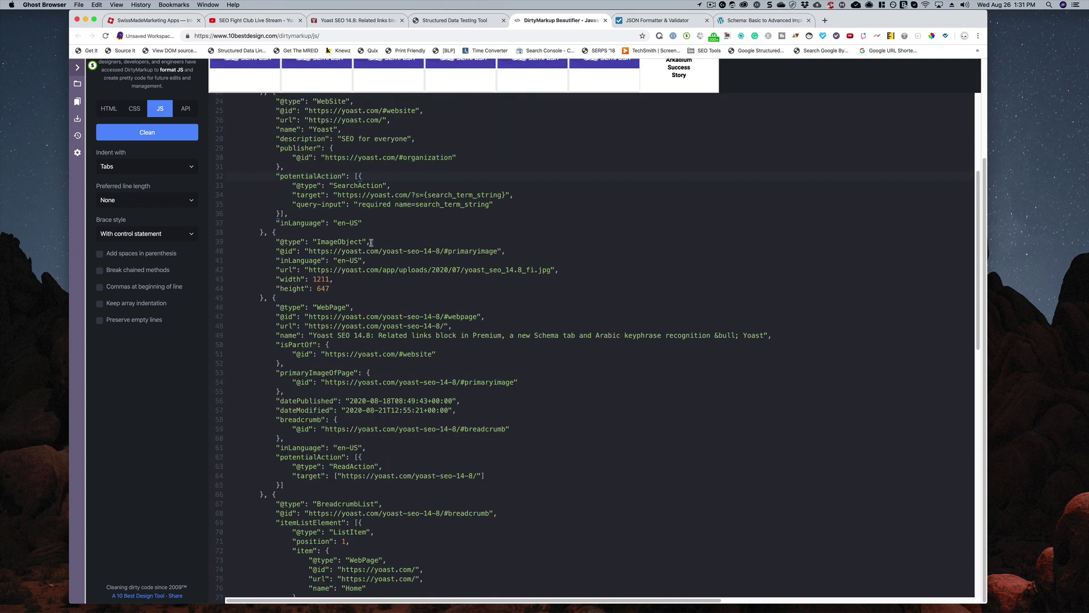
{"action": "scroll", "coordinate": [500, 418], "scroll_direction": "up", "scroll_amount": 1}
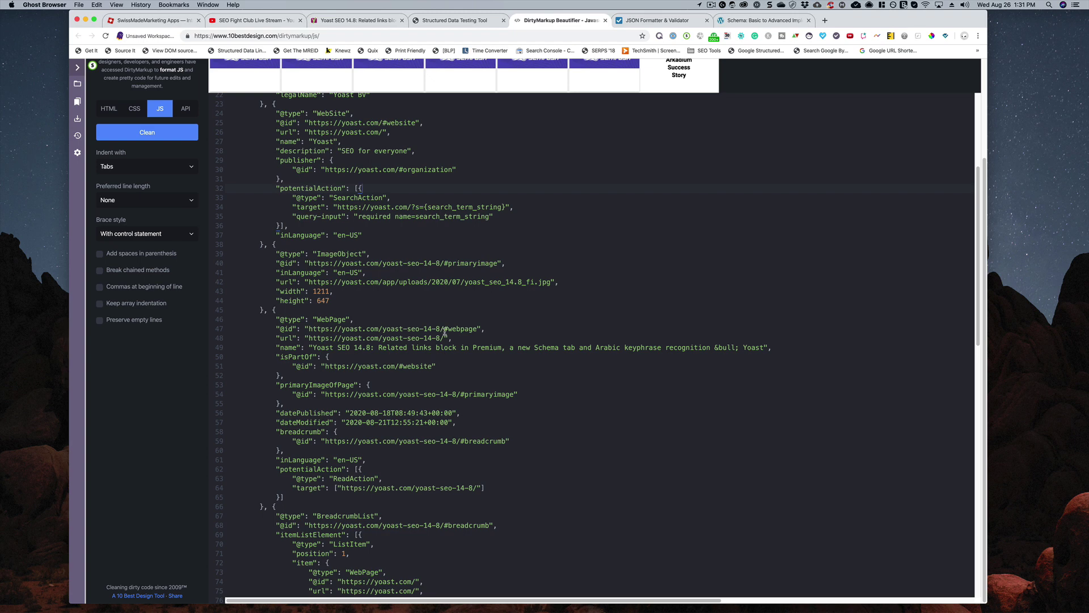
{"action": "scroll", "coordinate": [500, 438], "scroll_direction": "up", "scroll_amount": 4}
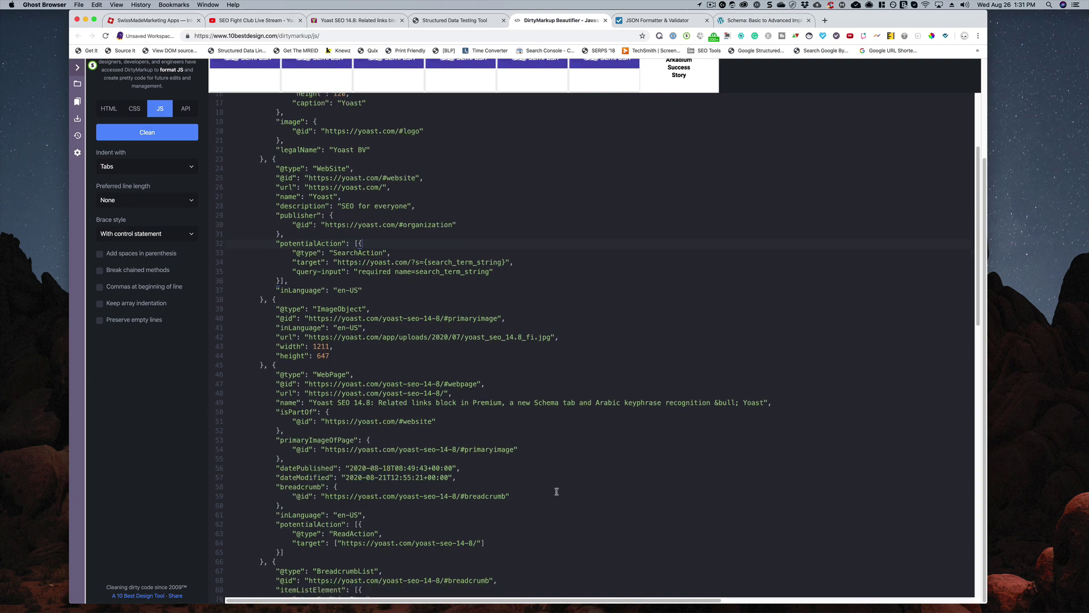
{"action": "scroll", "coordinate": [556, 491], "scroll_direction": "down", "scroll_amount": 8}
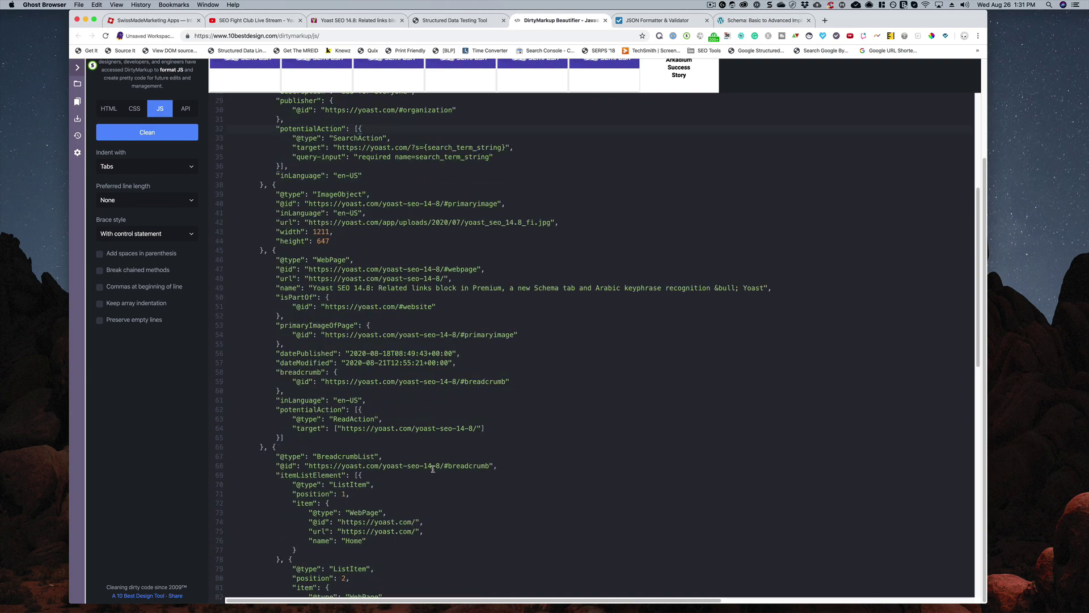
{"action": "scroll", "coordinate": [433, 468], "scroll_direction": "down", "scroll_amount": 10}
{"action": "scroll", "coordinate": [432, 468], "scroll_direction": "down", "scroll_amount": 15}
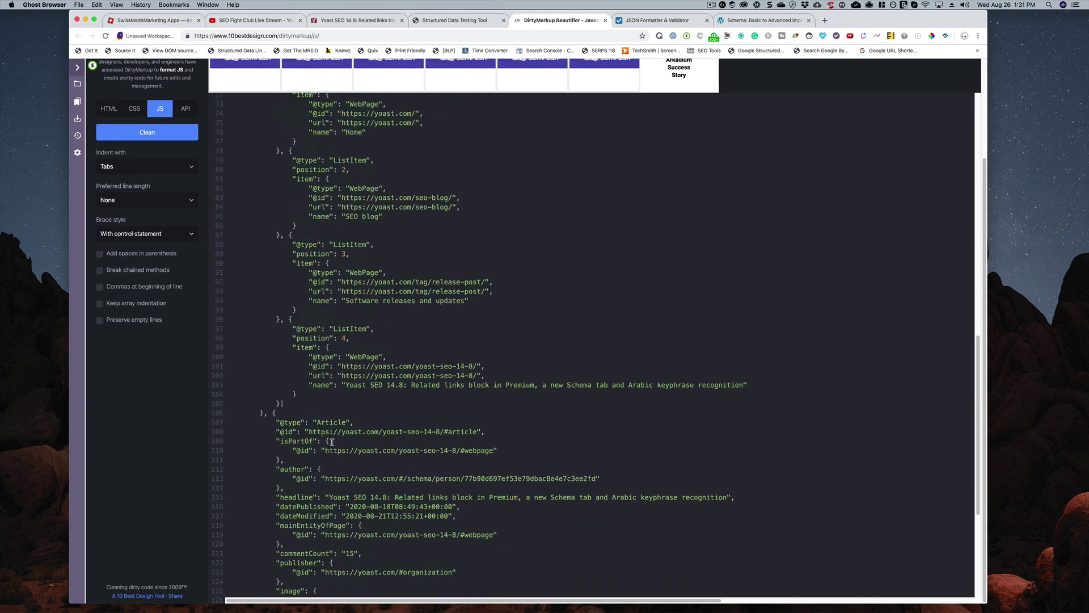
{"action": "scroll", "coordinate": [479, 483], "scroll_direction": "down", "scroll_amount": 12}
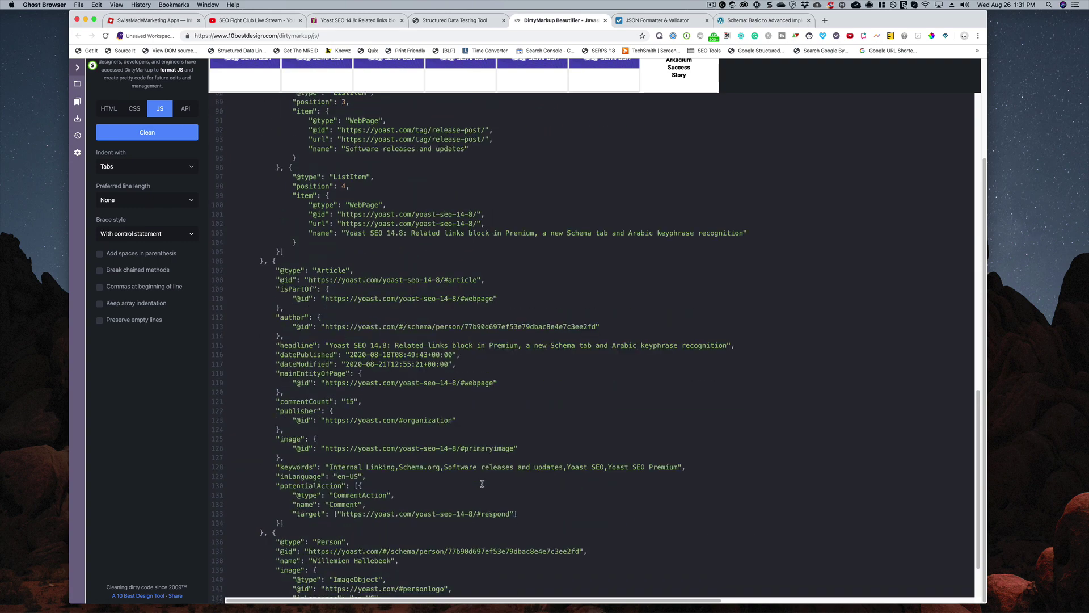
Step: Return to the Structured Data Testing Tool and review how the Article result nests the page, website, publisher and breadcrumb data
{"action": "left_click", "coordinate": [456, 23]}
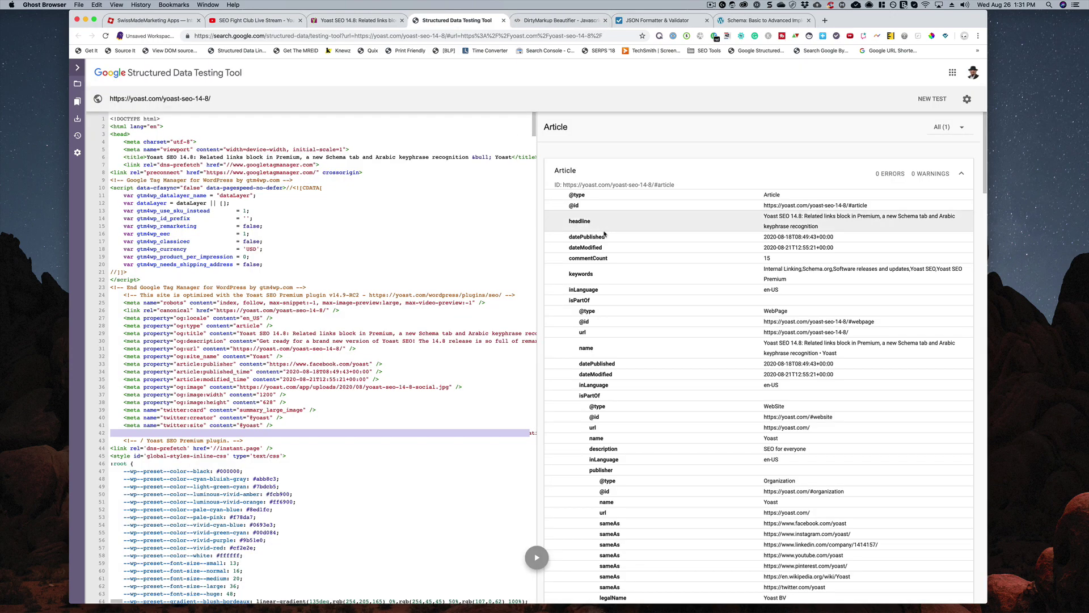
{"action": "scroll", "coordinate": [713, 455], "scroll_direction": "down", "scroll_amount": 5}
{"action": "scroll", "coordinate": [704, 452], "scroll_direction": "down", "scroll_amount": 5}
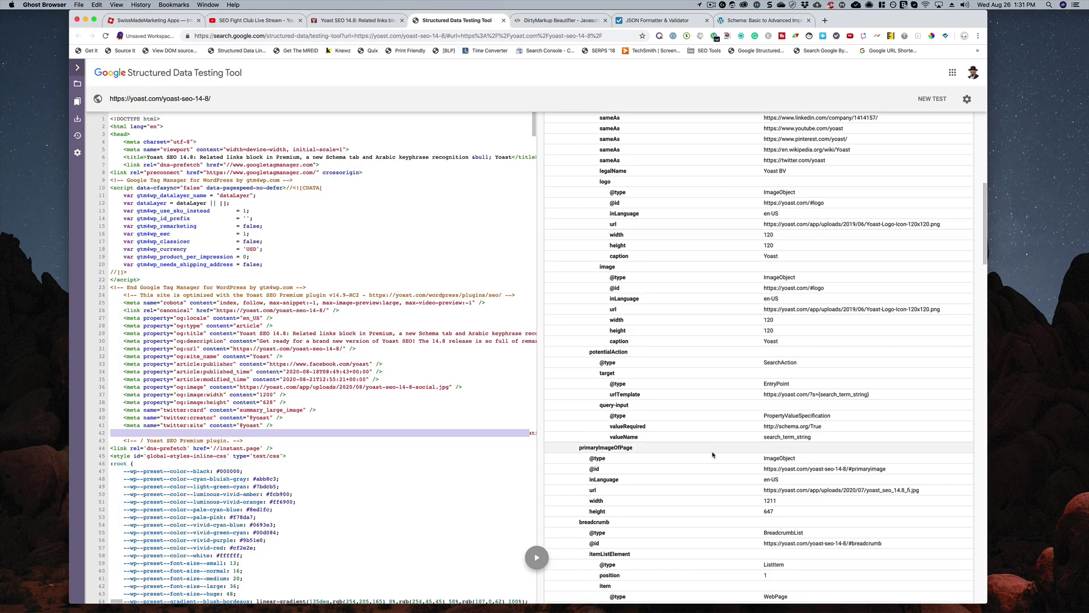
{"action": "scroll", "coordinate": [687, 448], "scroll_direction": "down", "scroll_amount": 2}
{"action": "scroll", "coordinate": [687, 448], "scroll_direction": "up", "scroll_amount": 8}
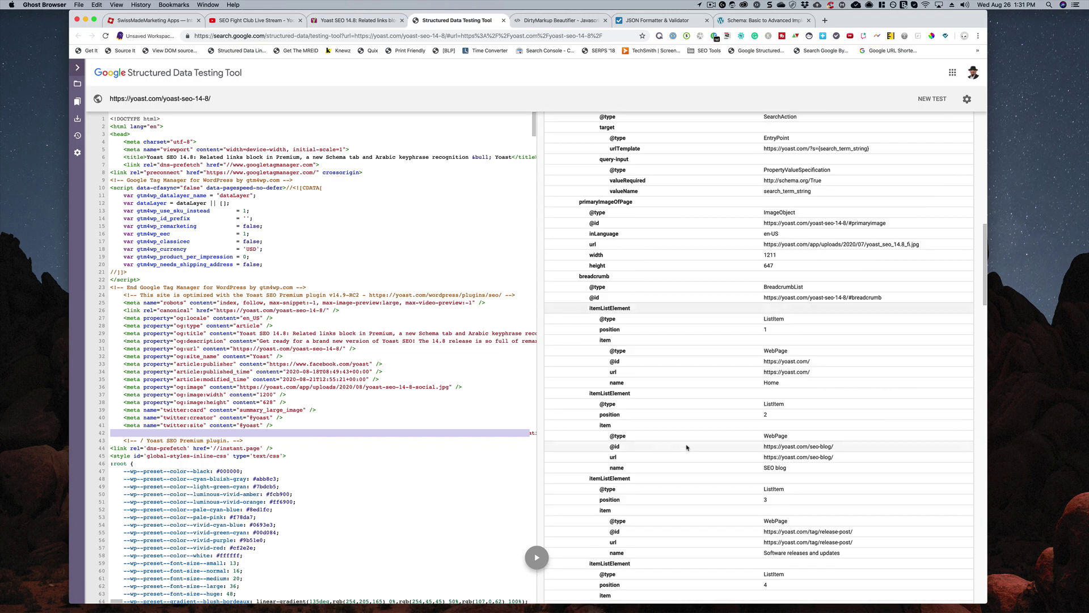
{"action": "scroll", "coordinate": [686, 445], "scroll_direction": "up", "scroll_amount": 2}
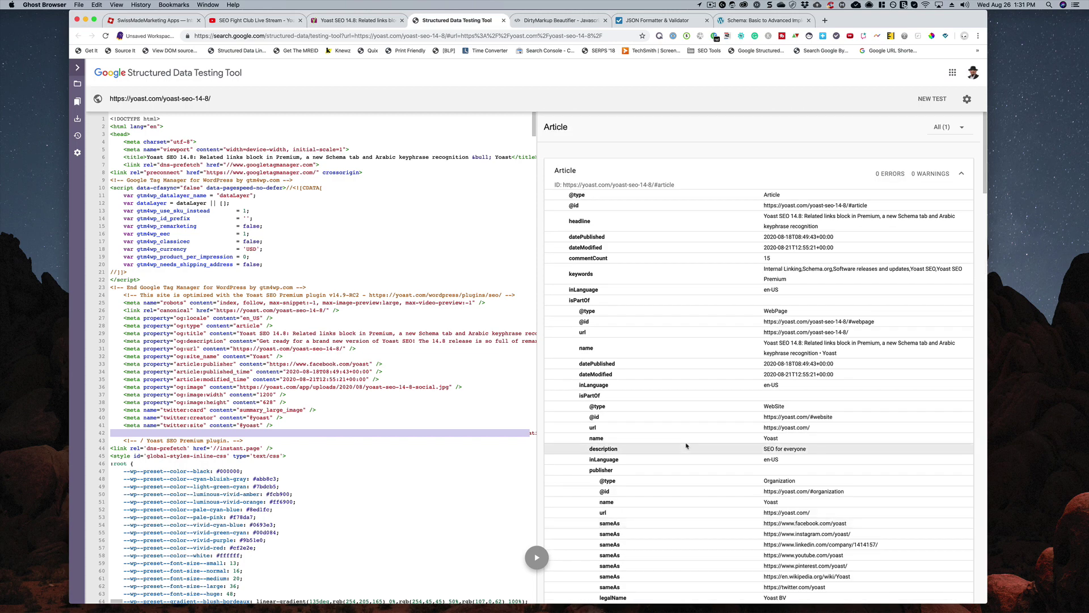
{"action": "scroll", "coordinate": [685, 446], "scroll_direction": "down", "scroll_amount": 2}
{"action": "scroll", "coordinate": [686, 445], "scroll_direction": "up", "scroll_amount": 1}
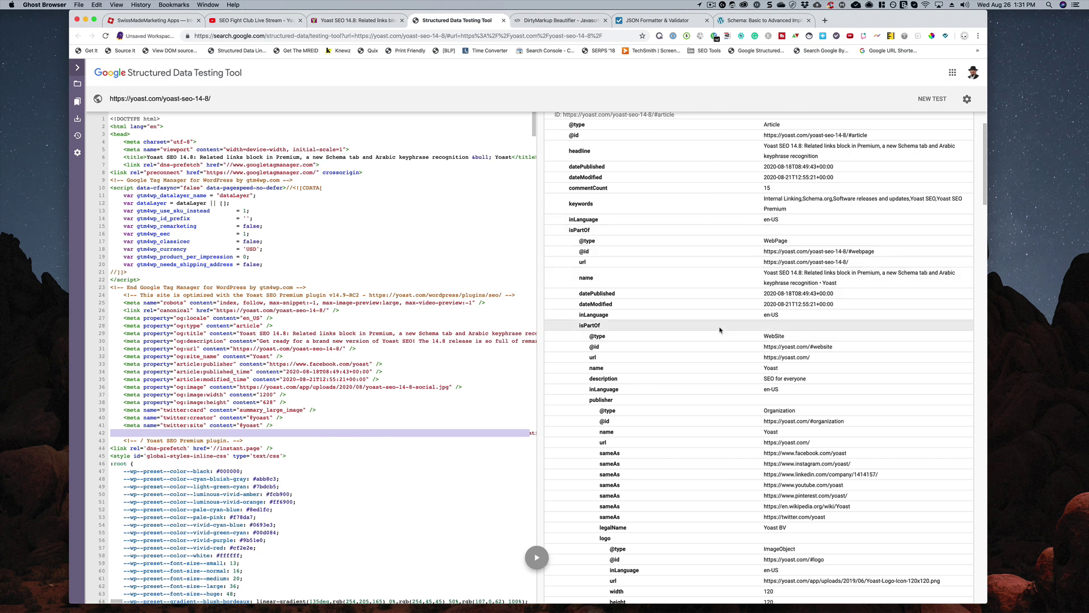
{"action": "scroll", "coordinate": [749, 341], "scroll_direction": "down", "scroll_amount": 1}
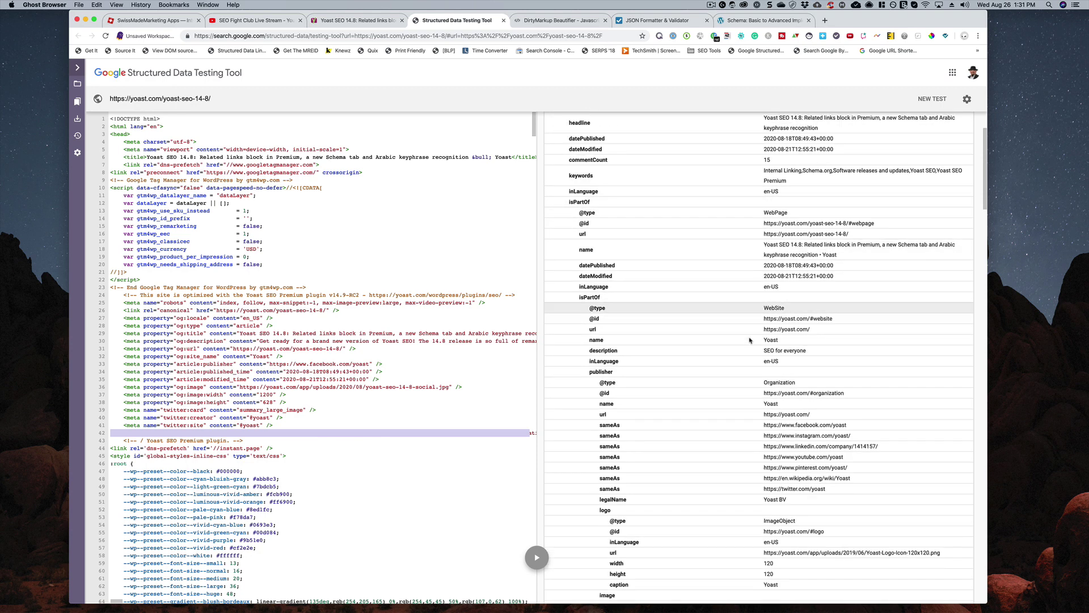
{"action": "scroll", "coordinate": [743, 386], "scroll_direction": "down", "scroll_amount": 10}
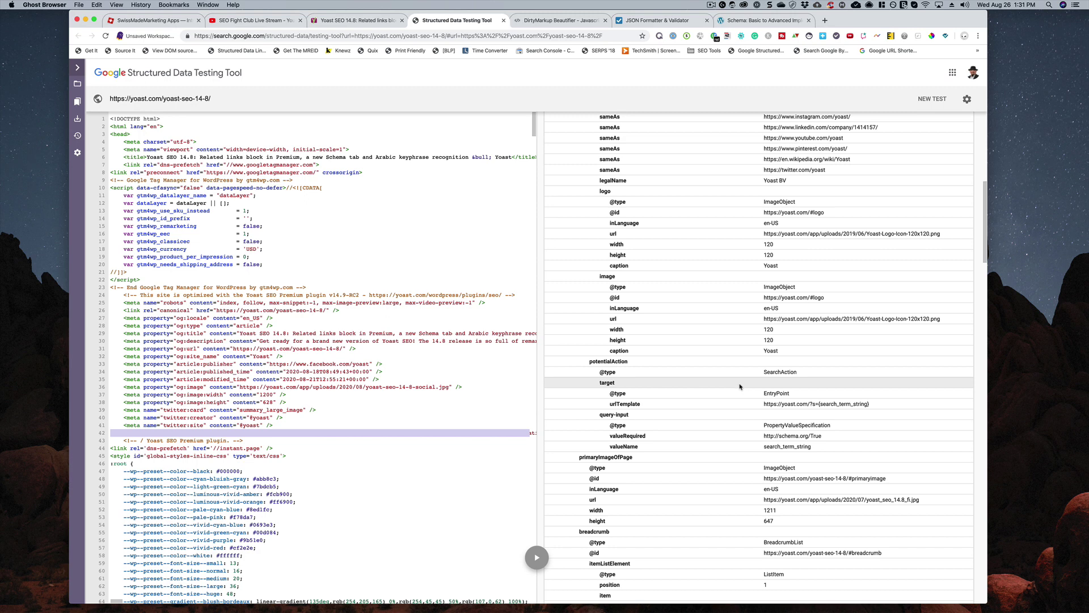
{"action": "scroll", "coordinate": [741, 386], "scroll_direction": "up", "scroll_amount": 13}
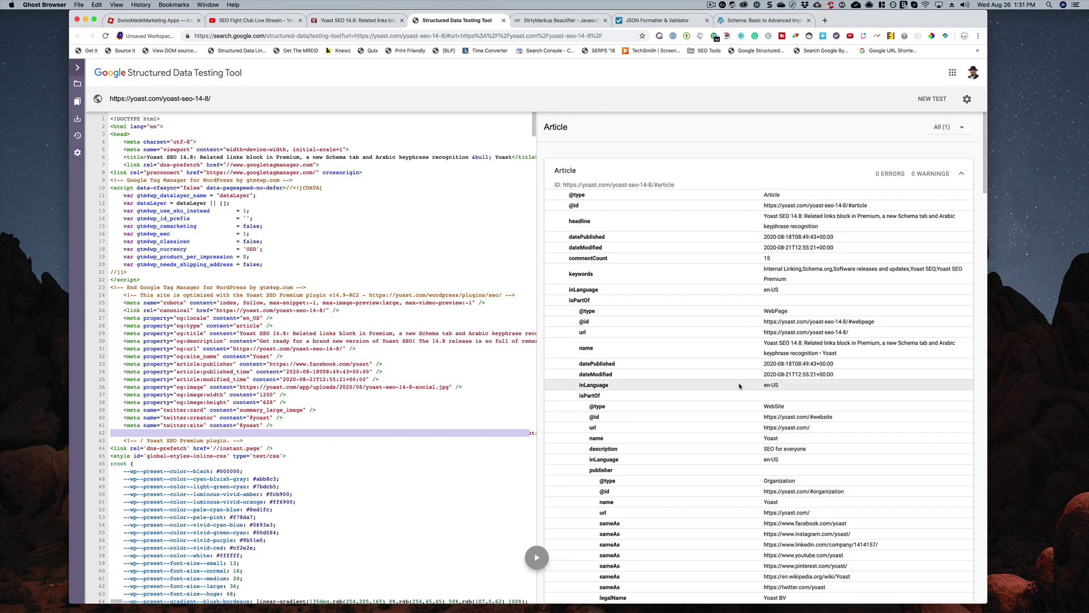
{"action": "left_click", "coordinate": [610, 324]}
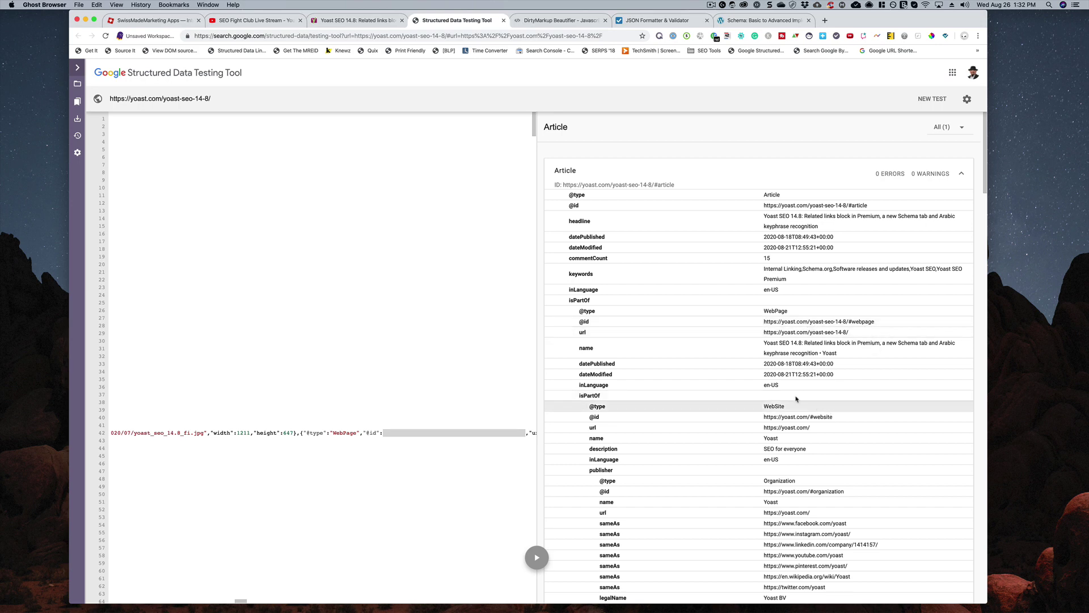
Step: Switch to DirtyMarkup, delete the class = "yoast-schema-graph" > text before the opening brace, and select all of the schema code
{"action": "left_click", "coordinate": [554, 22]}
{"action": "scroll", "coordinate": [792, 430], "scroll_direction": "up", "scroll_amount": 15}
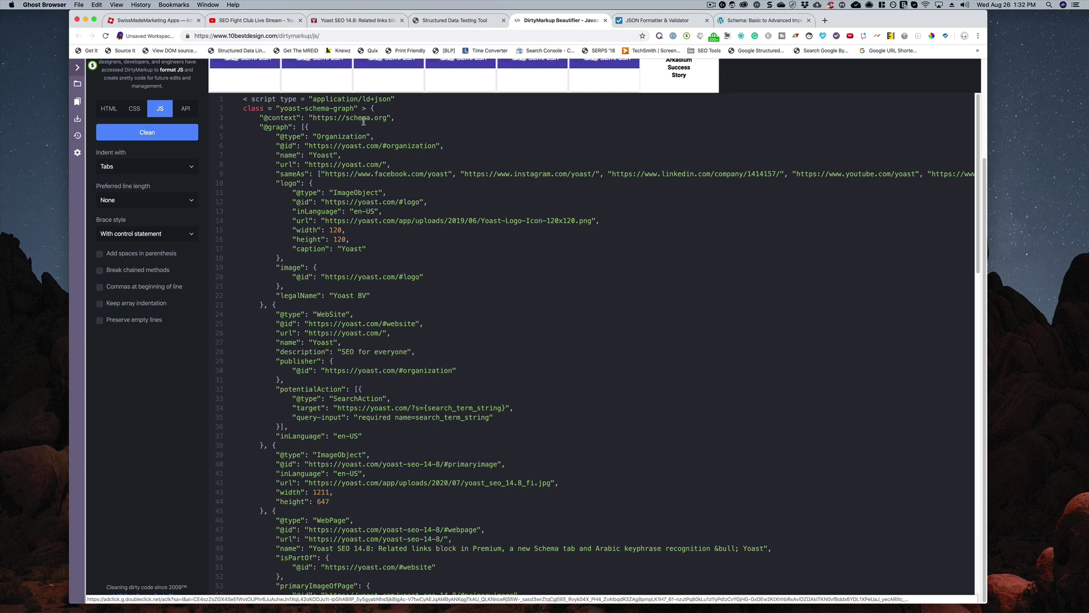
{"action": "left_click_drag", "start_coordinate": [367, 111], "coordinate": [243, 107]}
{"action": "key", "text": "BackSpace"}
{"action": "scroll", "coordinate": [560, 377], "scroll_direction": "down", "scroll_amount": 10}
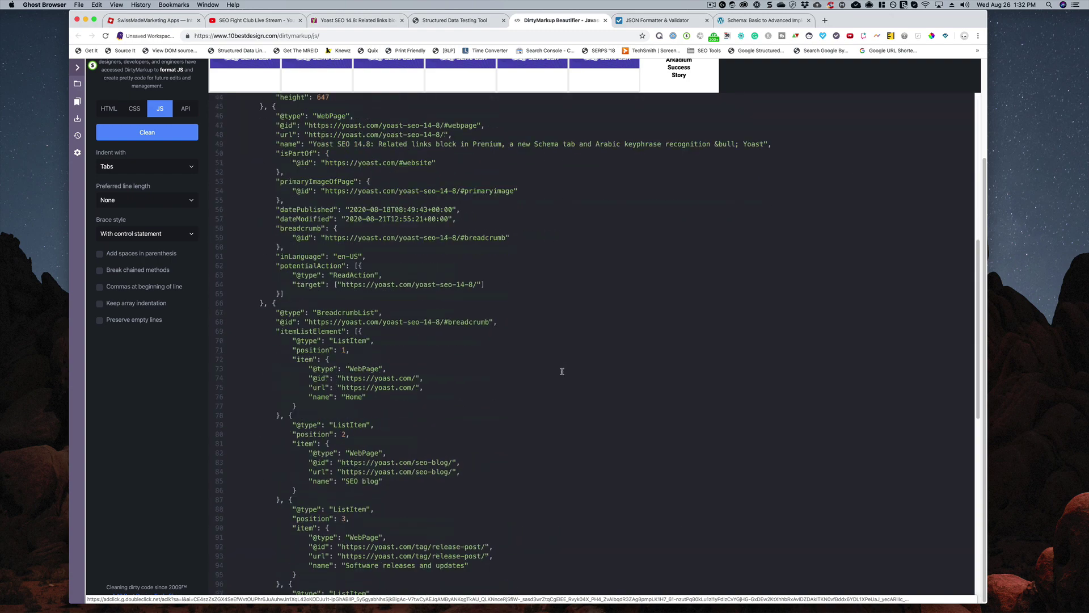
{"action": "scroll", "coordinate": [562, 371], "scroll_direction": "down", "scroll_amount": 5}
{"action": "left_click", "coordinate": [562, 371]}
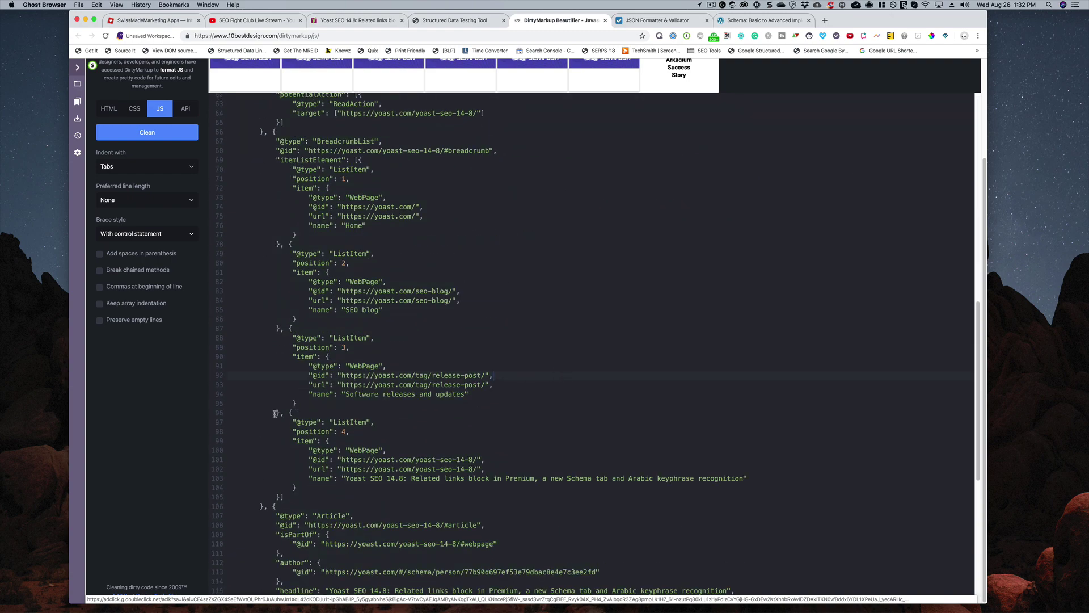
{"action": "left_click", "coordinate": [562, 349]}
{"action": "key", "text": "super+a"}
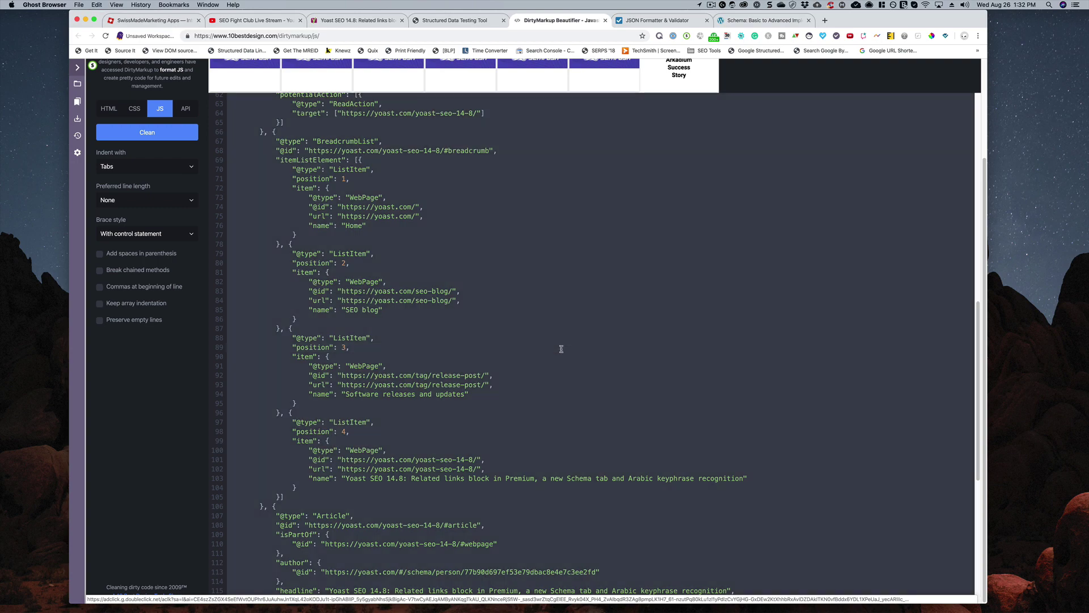
Step: Switch to JSON Formatter & Validator, process the schema in the JSON data box and inspect the formatted output through to the closing script tag
{"action": "left_click", "coordinate": [638, 22]}
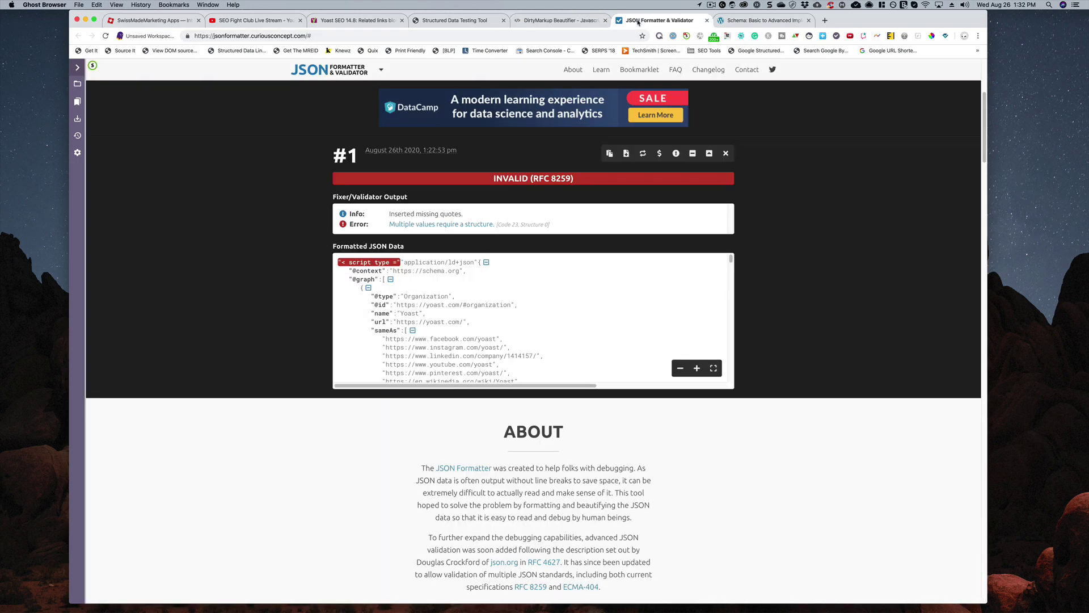
{"action": "scroll", "coordinate": [507, 327], "scroll_direction": "up", "scroll_amount": 5}
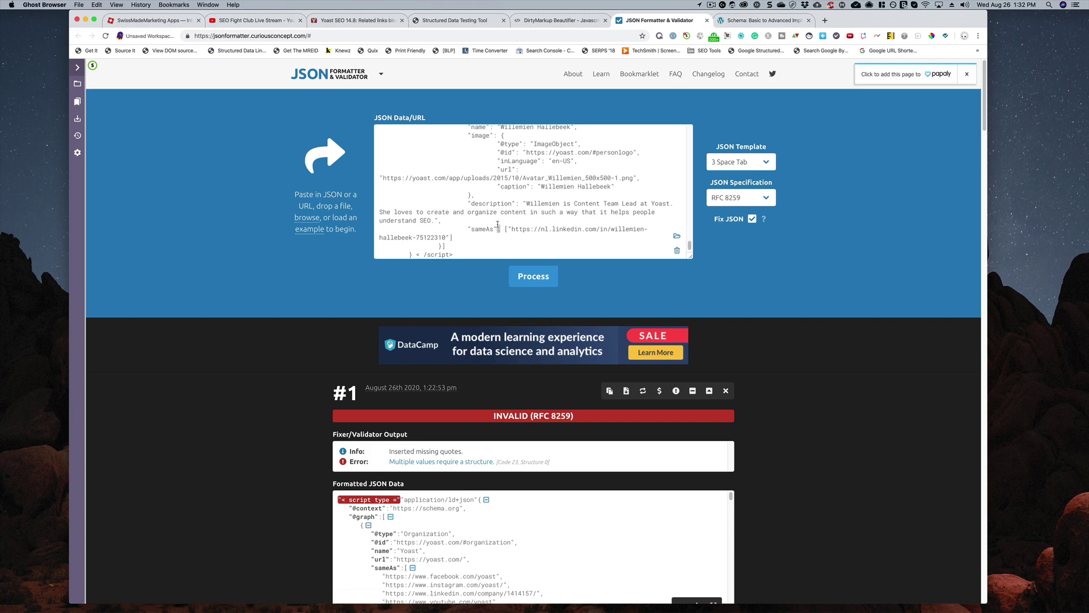
{"action": "left_click", "coordinate": [523, 275]}
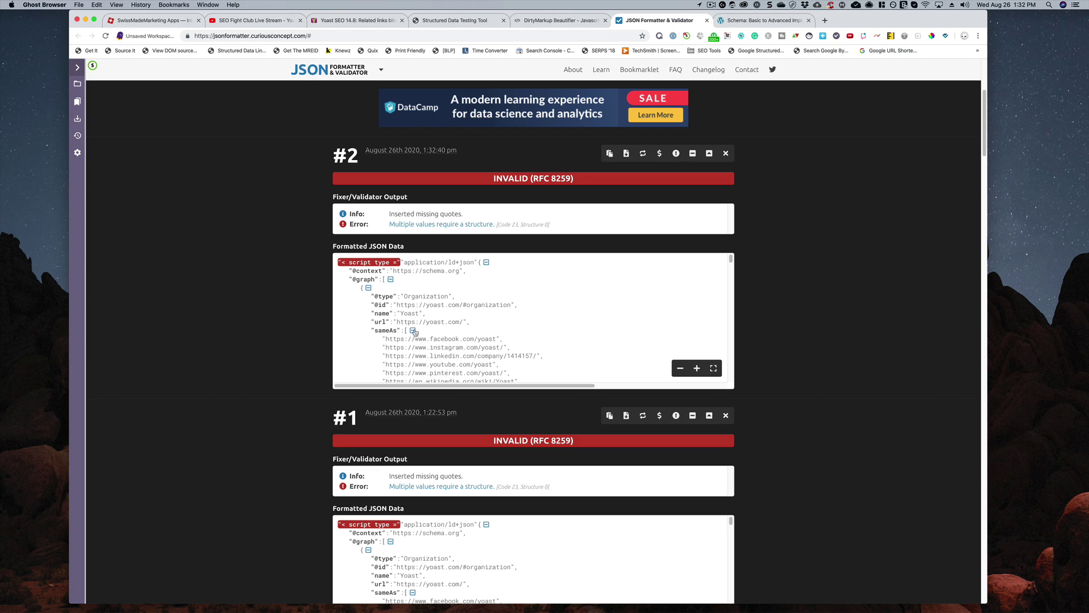
{"action": "scroll", "coordinate": [414, 333], "scroll_direction": "down", "scroll_amount": 15}
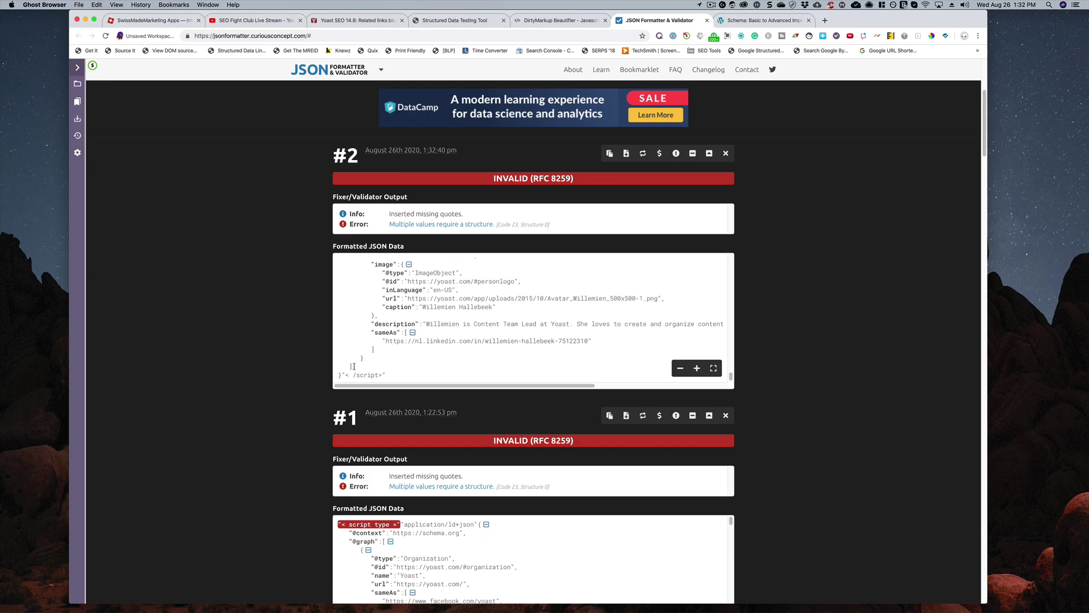
{"action": "scroll", "coordinate": [408, 348], "scroll_direction": "up", "scroll_amount": 10}
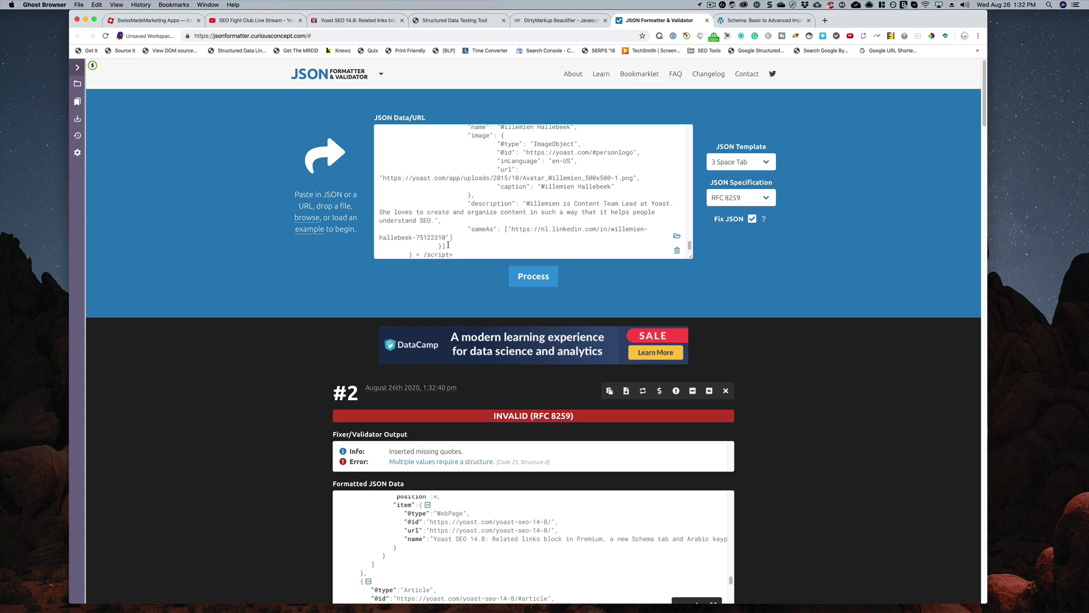
{"action": "left_click", "coordinate": [520, 276]}
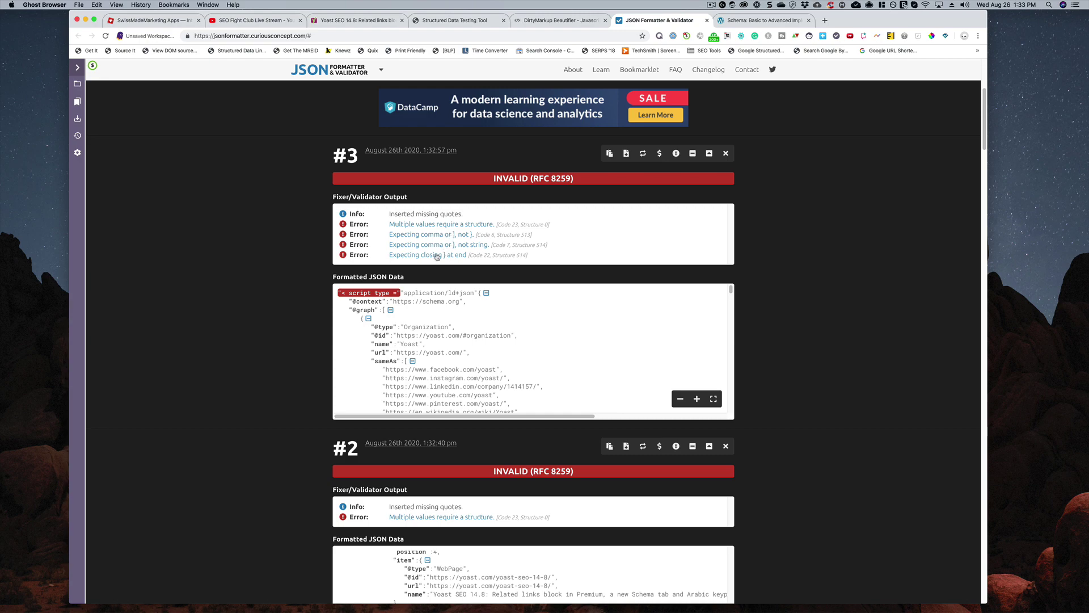
{"action": "scroll", "coordinate": [299, 419], "scroll_direction": "down", "scroll_amount": 3}
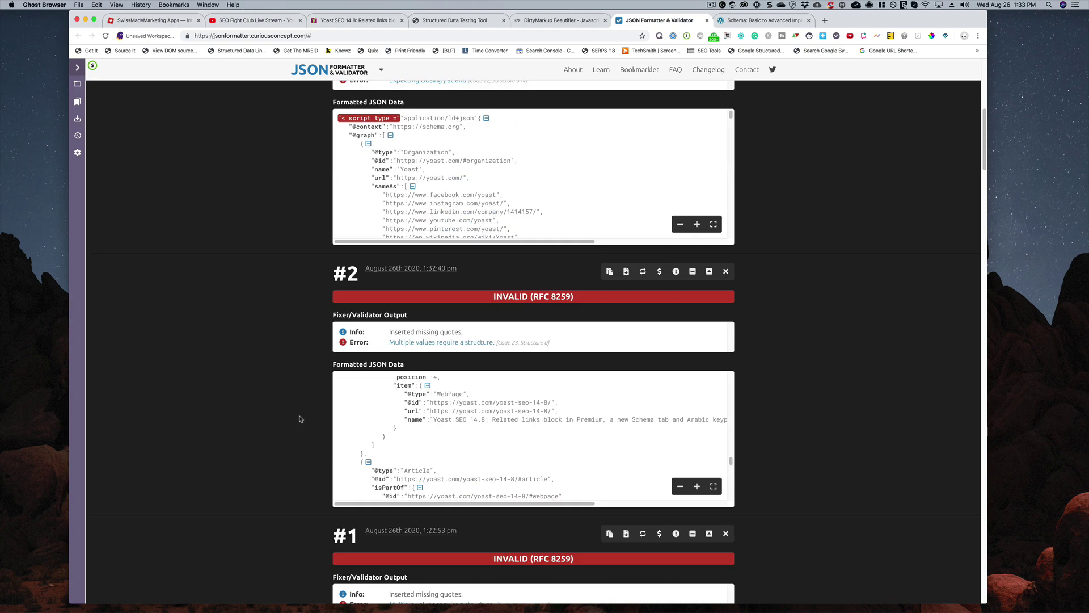
{"action": "scroll", "coordinate": [299, 418], "scroll_direction": "up", "scroll_amount": 7}
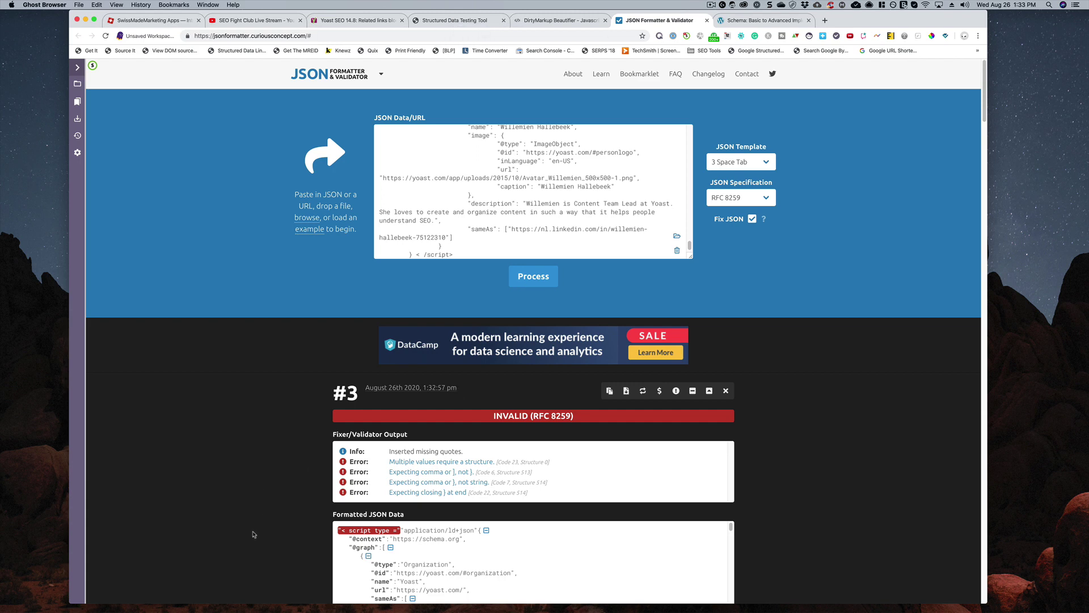
{"action": "scroll", "coordinate": [253, 533], "scroll_direction": "down", "scroll_amount": 1}
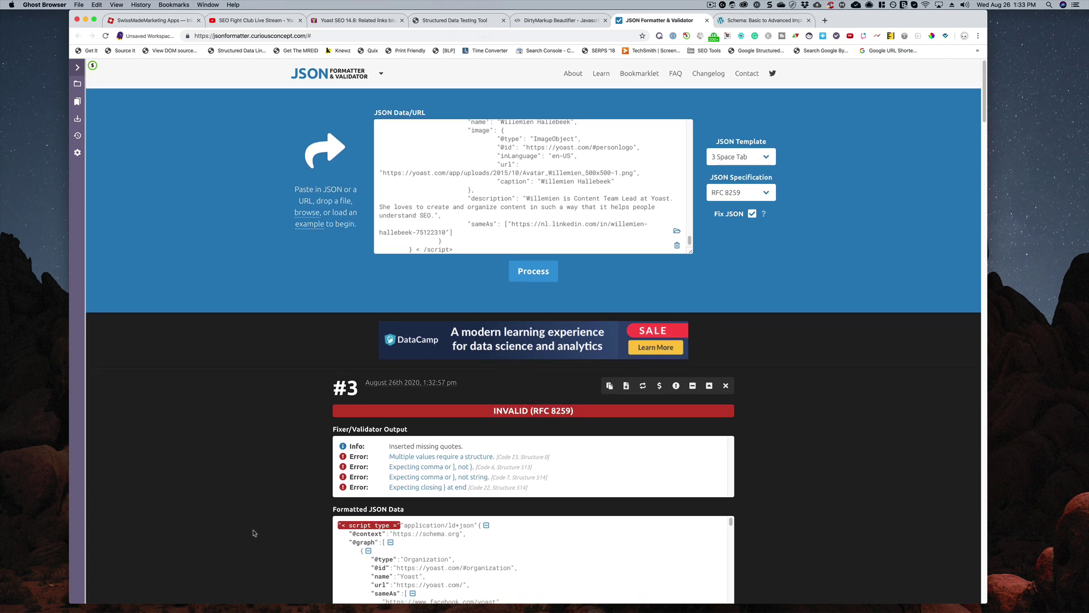
Step: Open the WhatRanks course page "Schema: Basic to Advanced Implementation" and look over its description and course content
{"action": "left_click", "coordinate": [749, 23]}
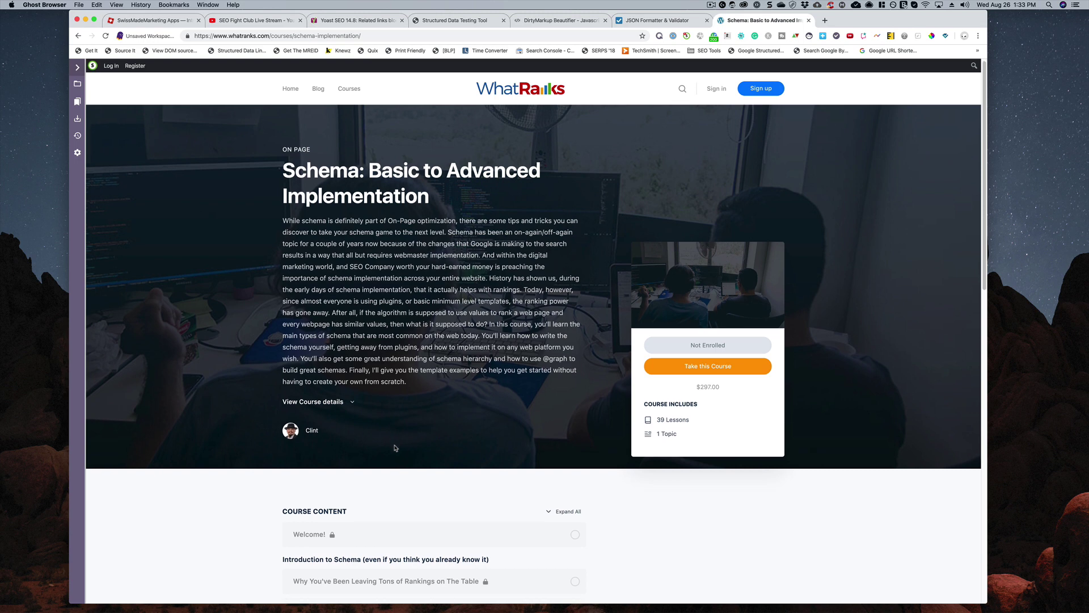
{"action": "scroll", "coordinate": [395, 448], "scroll_direction": "down", "scroll_amount": 1}
{"action": "scroll", "coordinate": [395, 448], "scroll_direction": "down", "scroll_amount": 1}
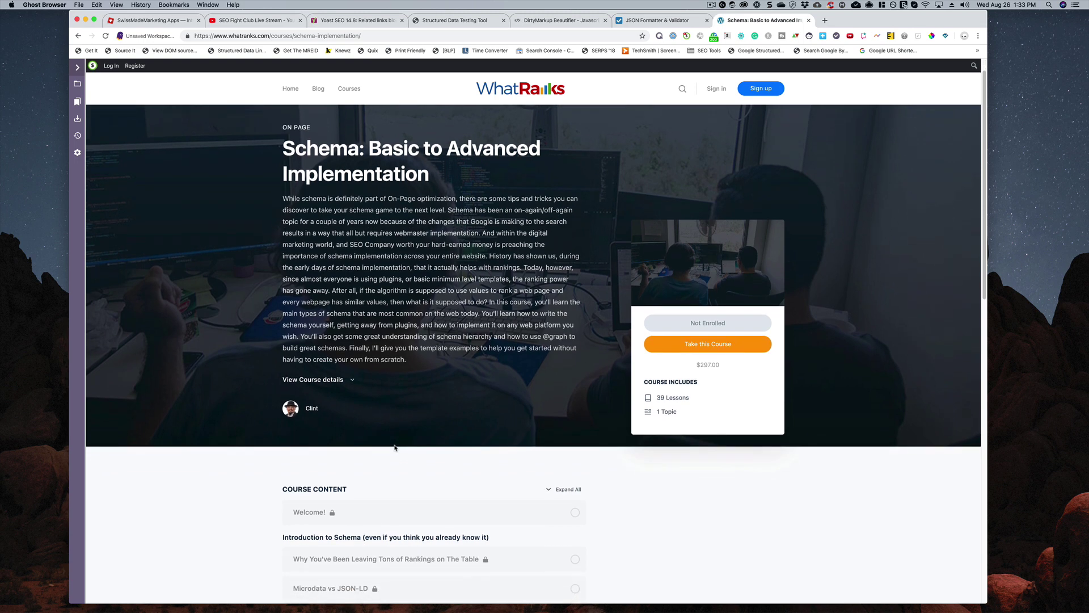
{"action": "scroll", "coordinate": [395, 449], "scroll_direction": "up", "scroll_amount": 1}
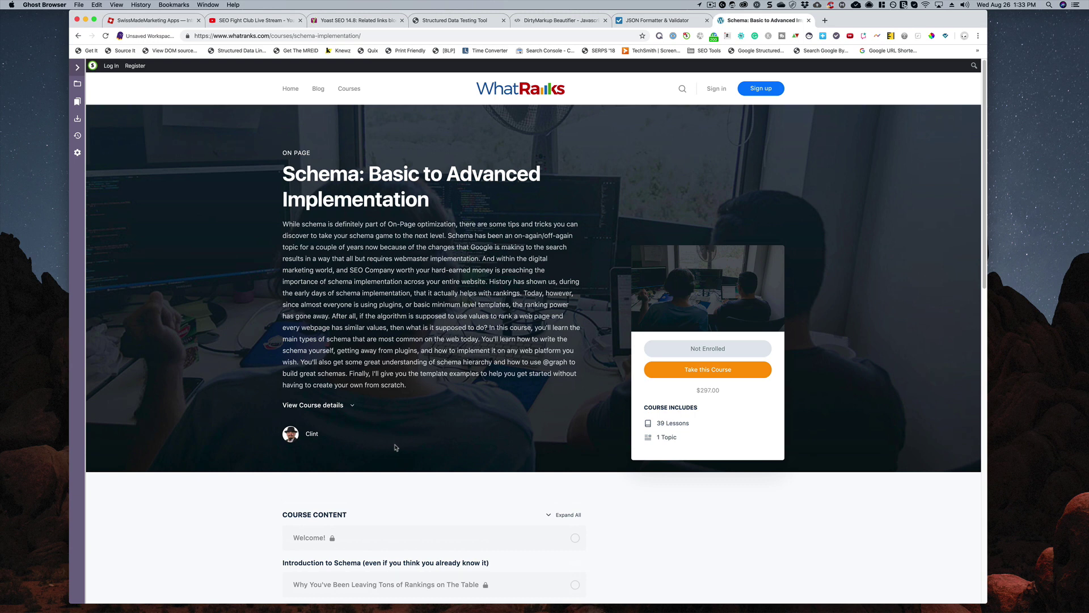
Step: Revisit the Yoast SEO 14.8 post and return to its Article result in the Structured Data Testing Tool
{"action": "left_click", "coordinate": [381, 21]}
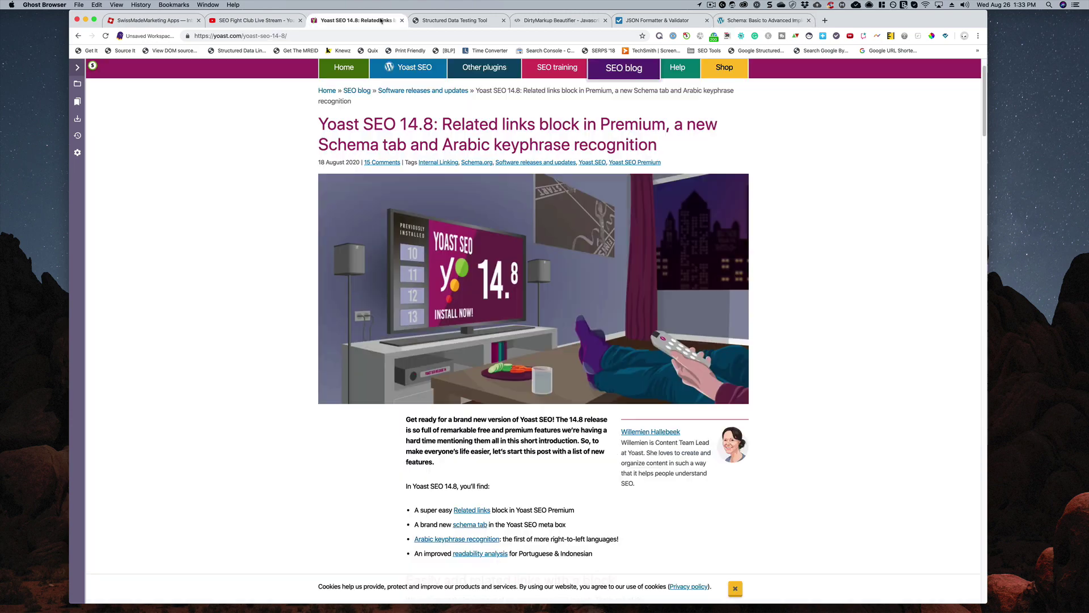
{"action": "left_click", "coordinate": [430, 22]}
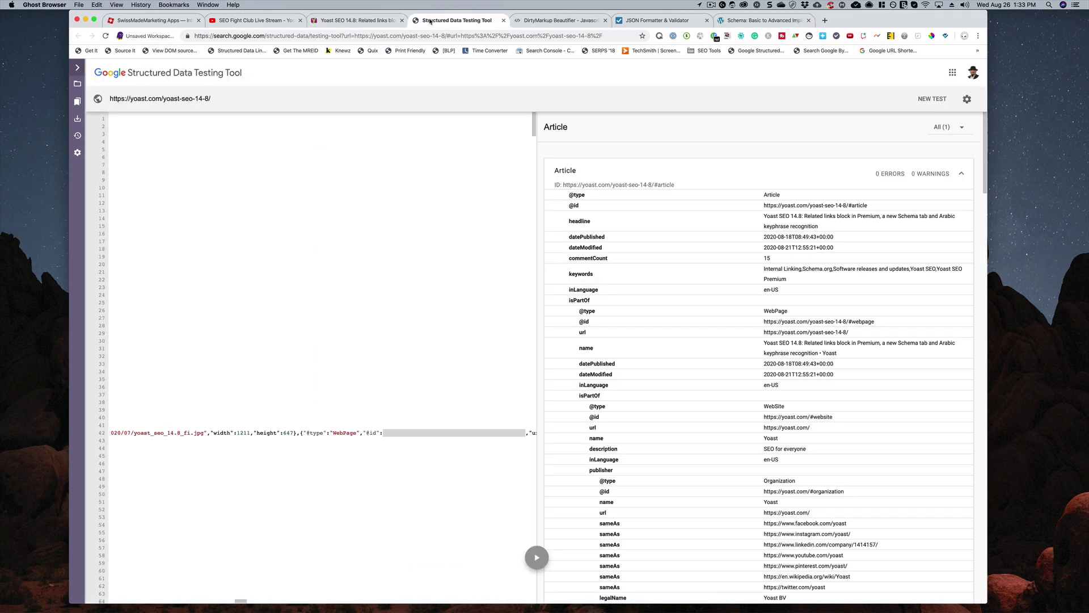